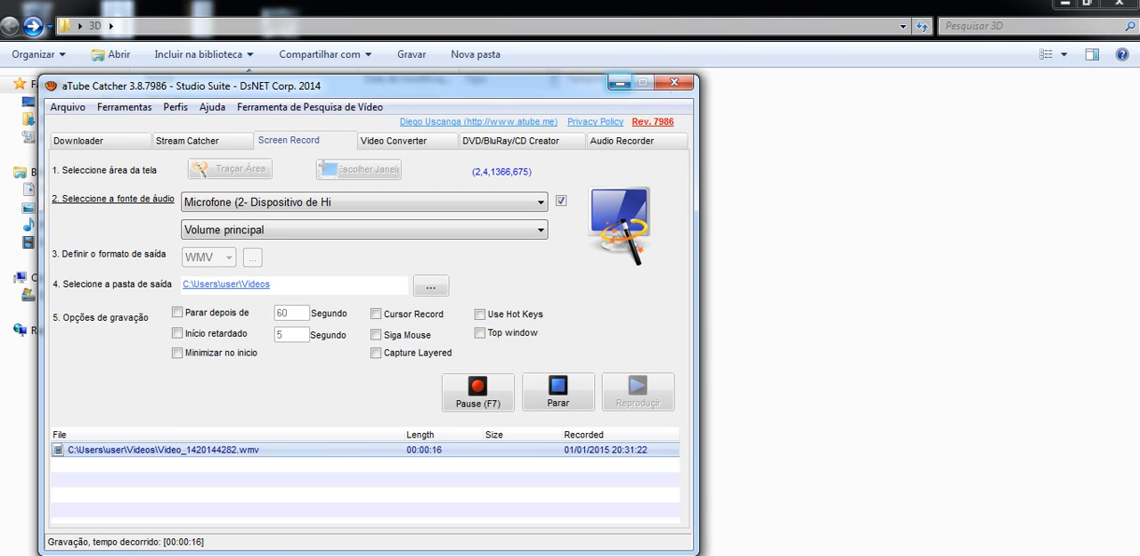
Step: Minimize the aTube Catcher window to uncover the 3D folder
{"action": "left_click_drag", "start_coordinate": [552, 80], "coordinate": [575, 53]}
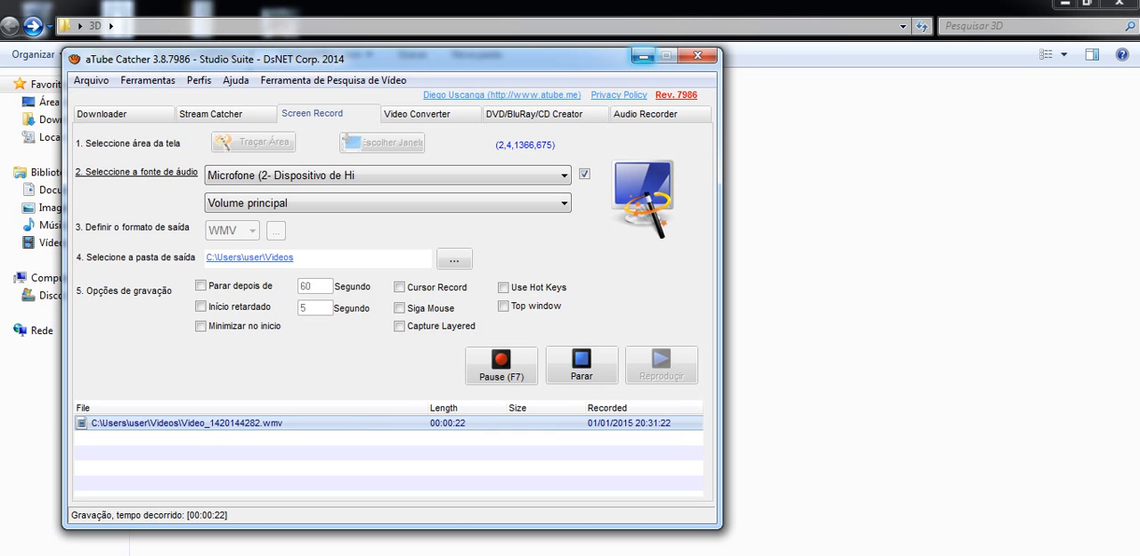
{"action": "left_click", "coordinate": [643, 56]}
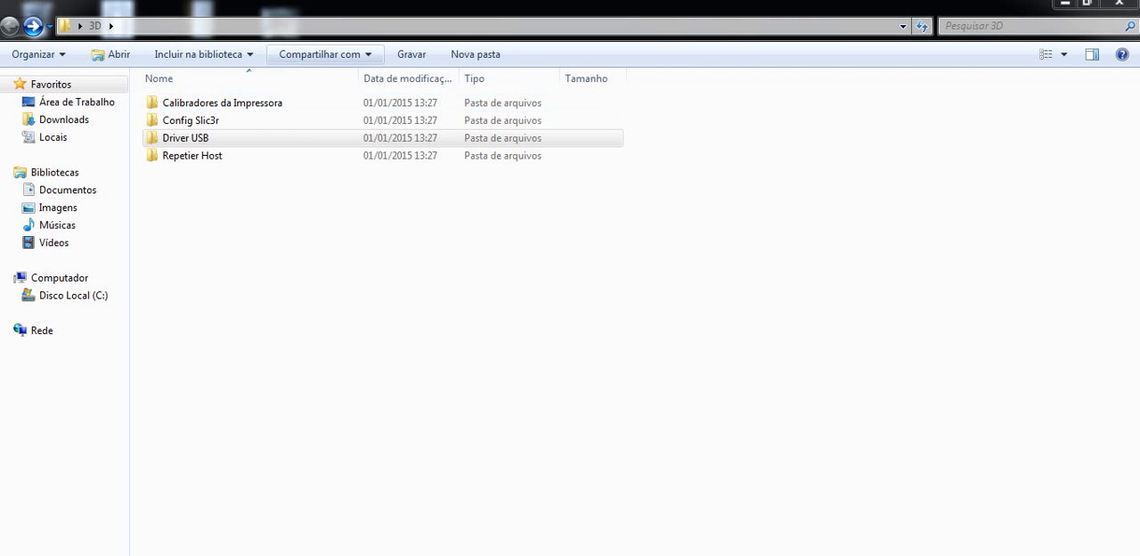
{"action": "left_click", "coordinate": [224, 104]}
{"action": "left_click", "coordinate": [214, 121]}
{"action": "left_click", "coordinate": [211, 138]}
{"action": "left_click", "coordinate": [210, 156]}
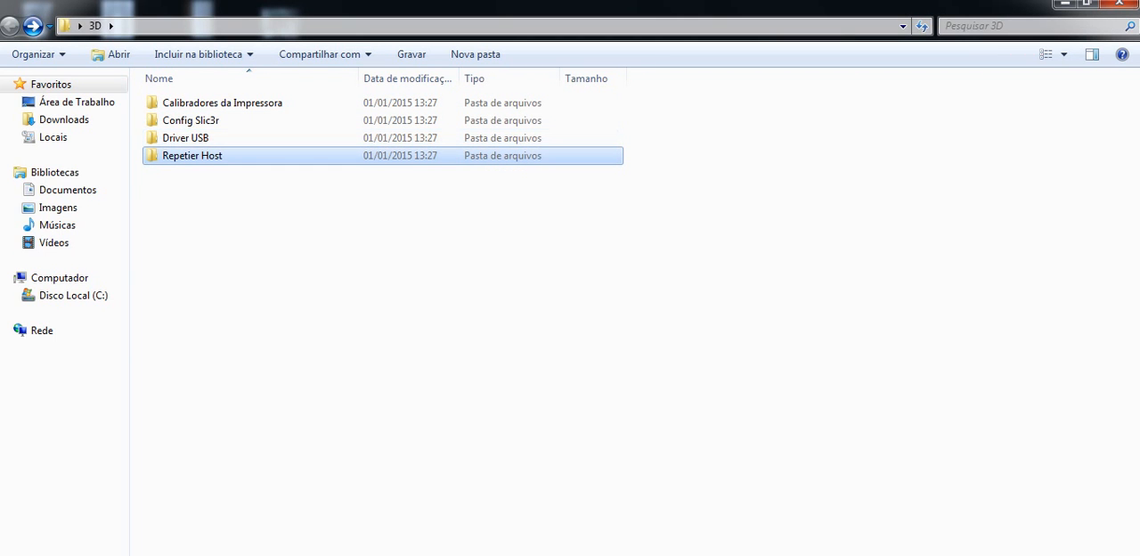
{"action": "left_click", "coordinate": [192, 156]}
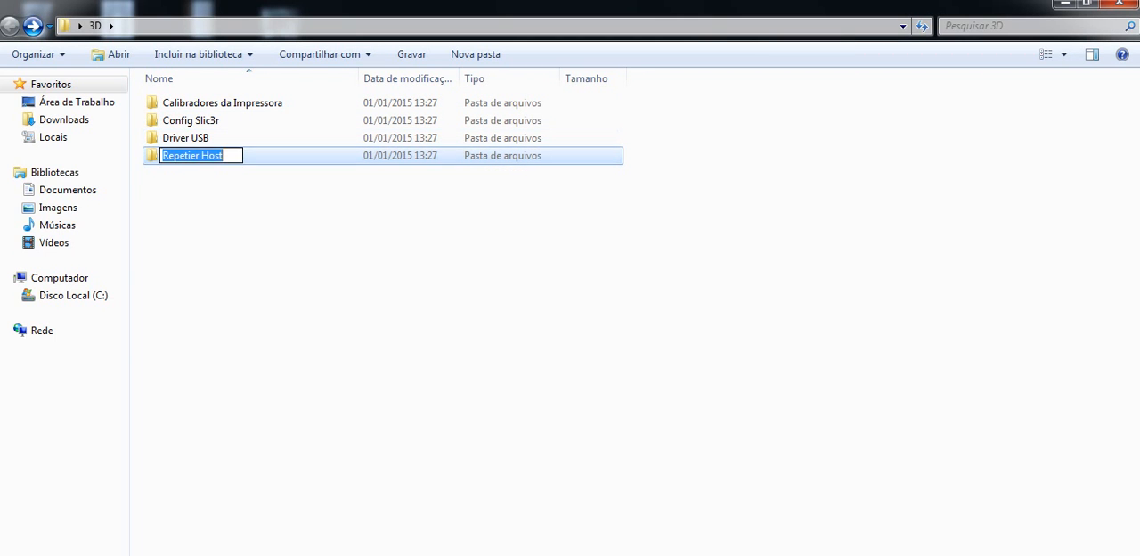
{"action": "left_click", "coordinate": [445, 268]}
Step: Look inside the Driver USB folder and its CP210x_VCP_Windows subfolder, and go back to the 3D folder
{"action": "left_click", "coordinate": [186, 138]}
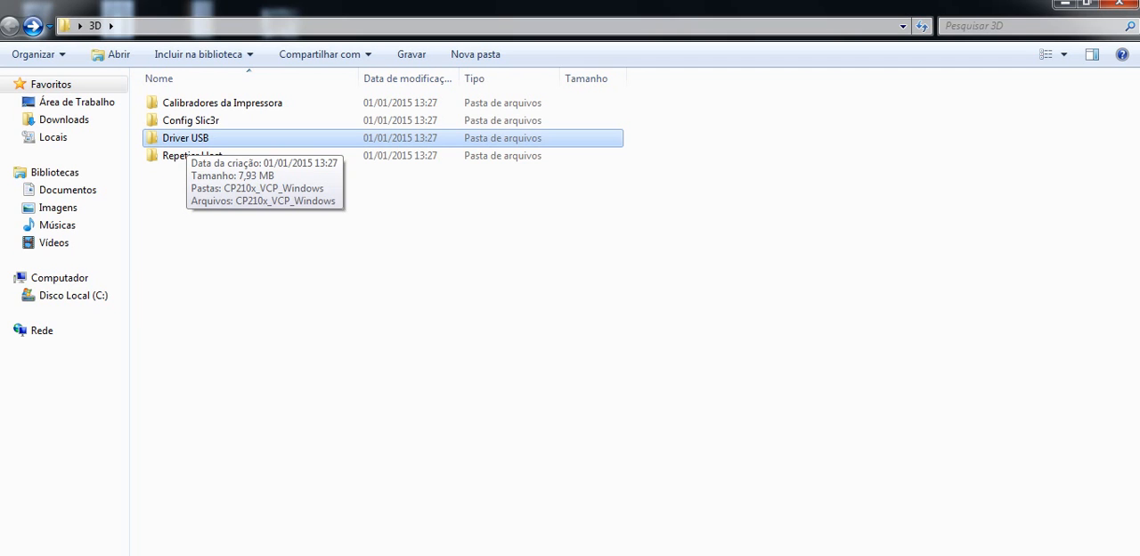
{"action": "double_click", "coordinate": [186, 138]}
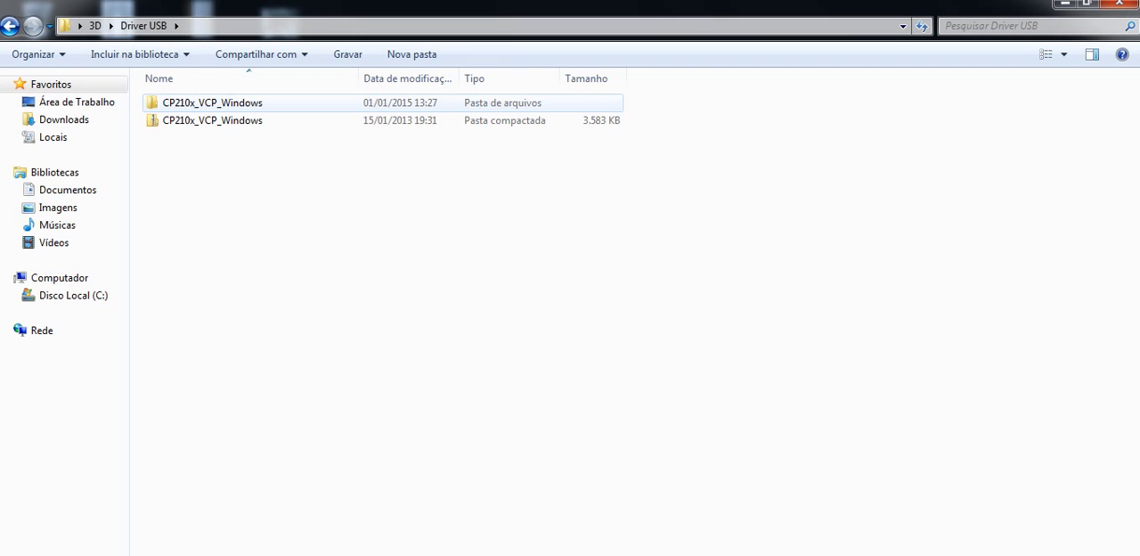
{"action": "left_click", "coordinate": [212, 104]}
{"action": "key", "text": "Return"}
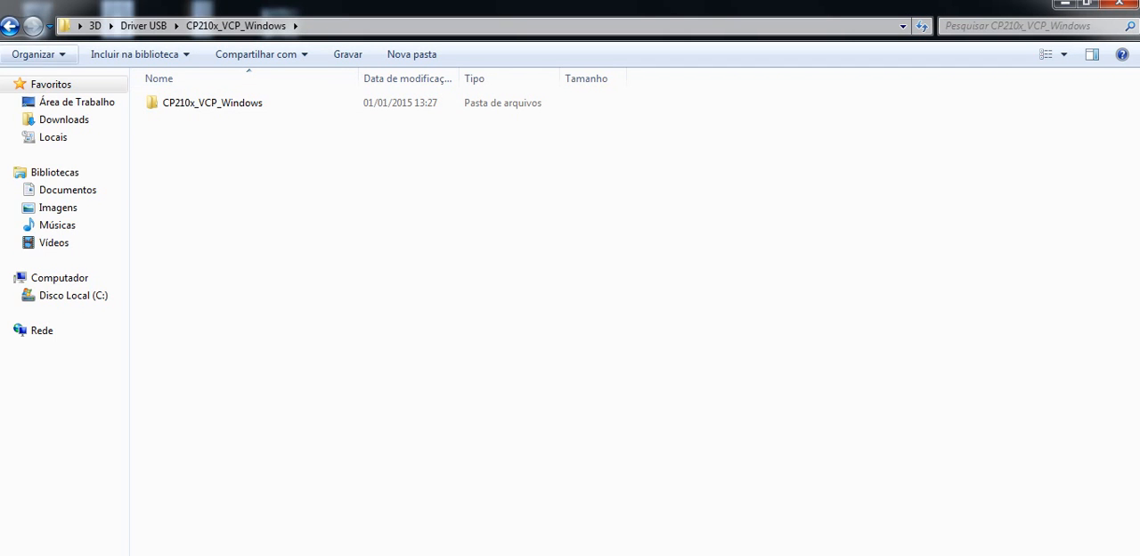
{"action": "left_click", "coordinate": [10, 25]}
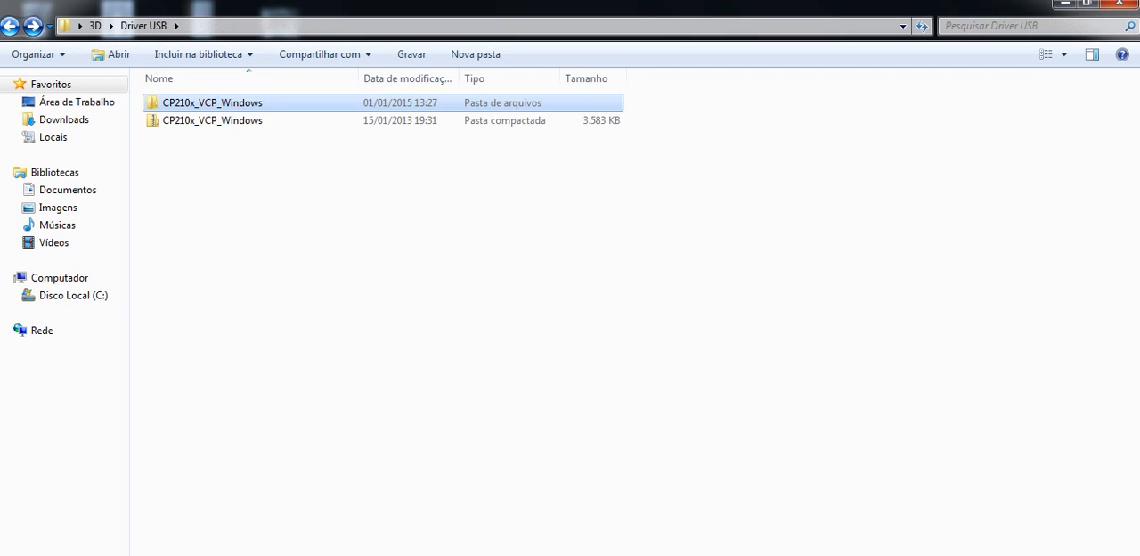
{"action": "left_click", "coordinate": [10, 25]}
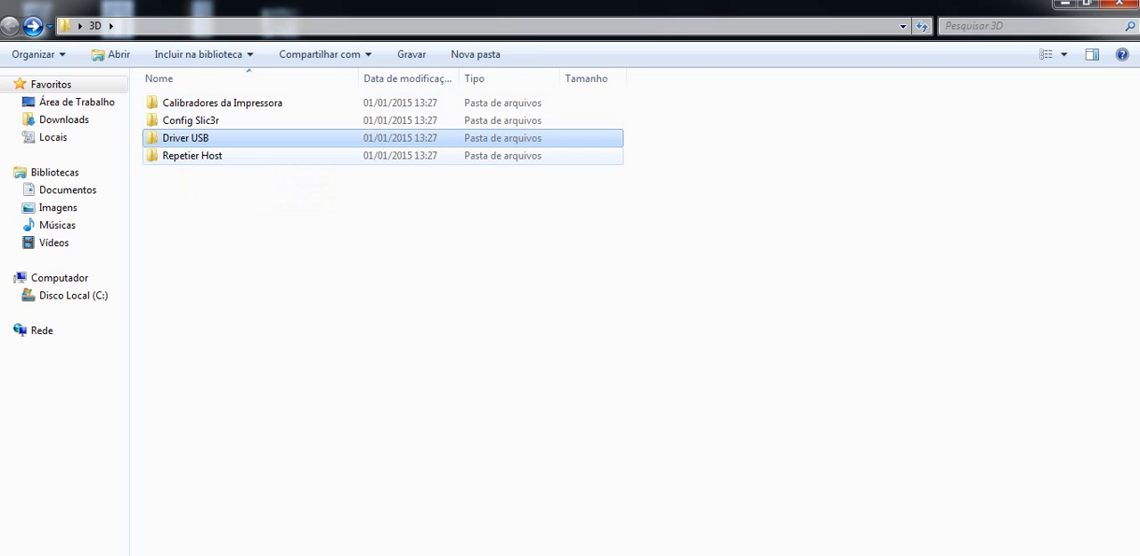
Step: Look at the config file inside the Config Slic3r folder and go back to the 3D folder
{"action": "left_click", "coordinate": [194, 157]}
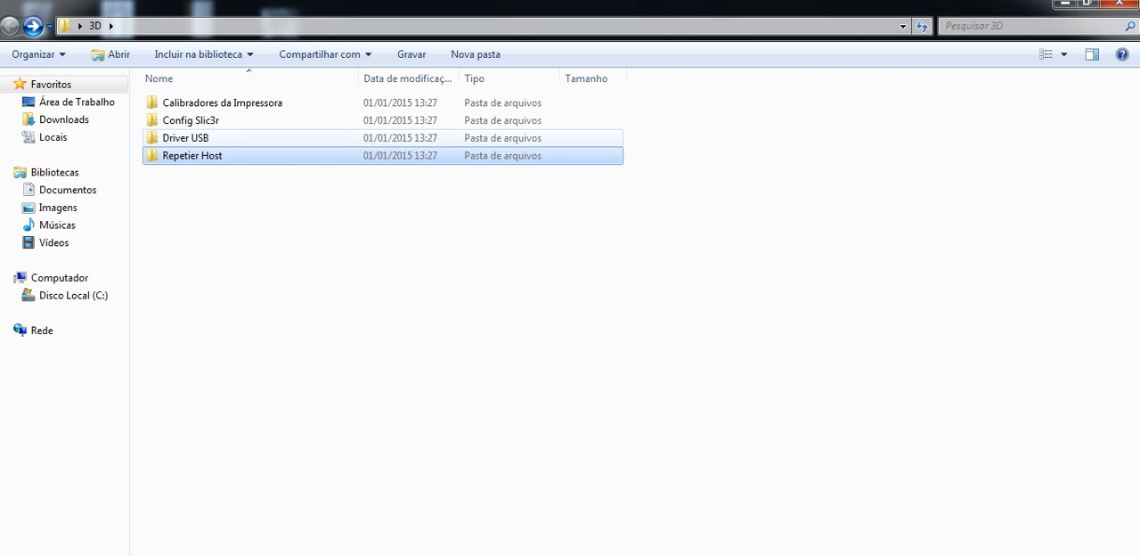
{"action": "left_click", "coordinate": [189, 121]}
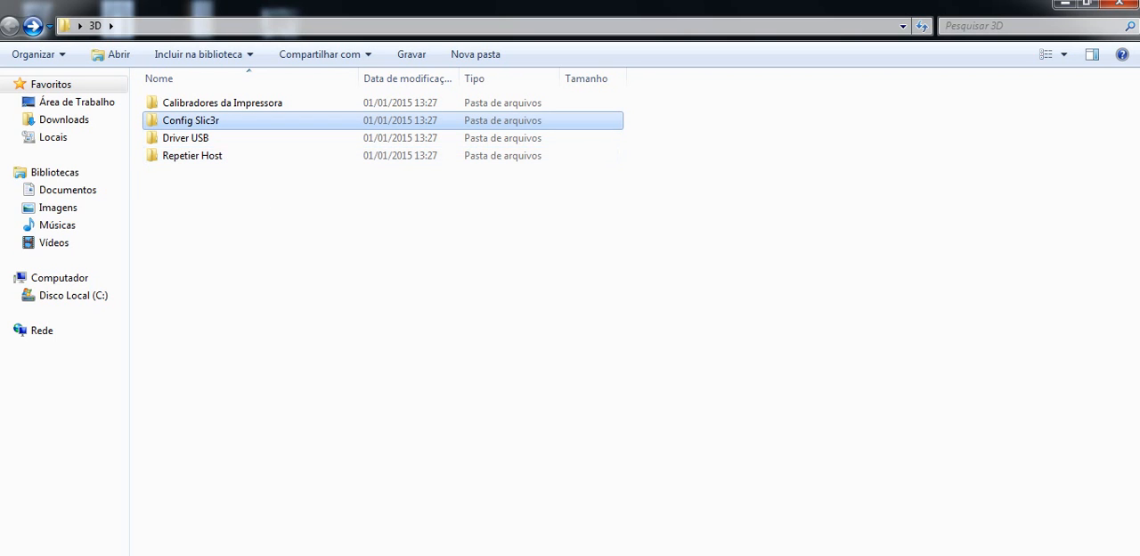
{"action": "key", "text": "F2"}
{"action": "key", "text": "Escape"}
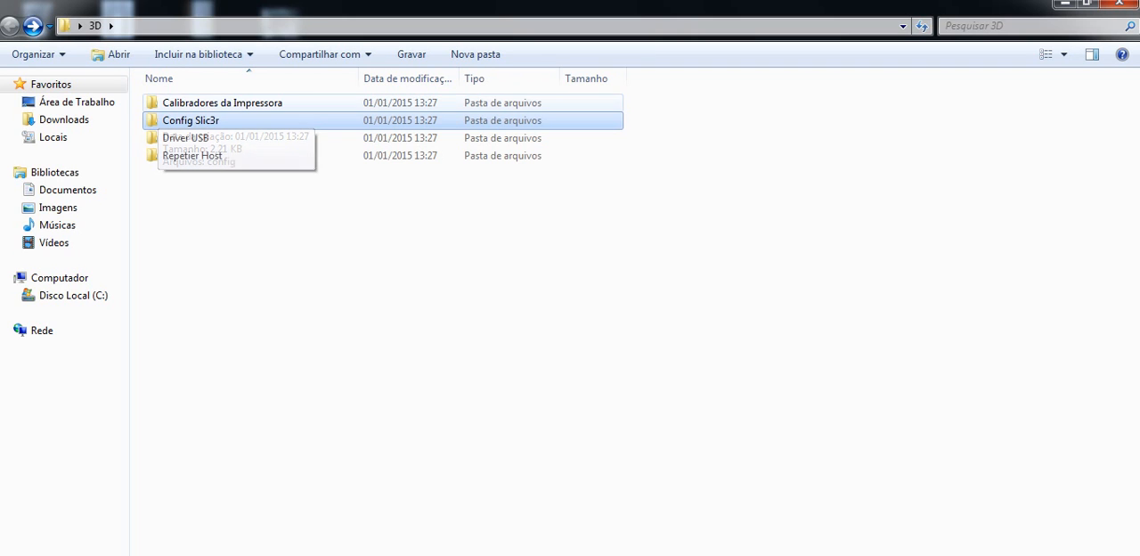
{"action": "double_click", "coordinate": [196, 122]}
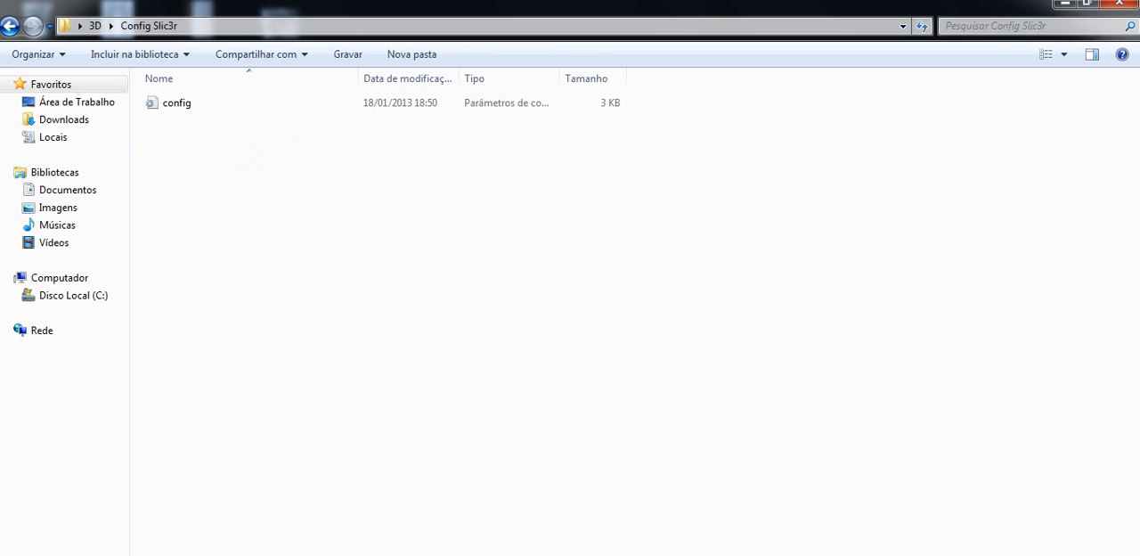
{"action": "left_click", "coordinate": [184, 104]}
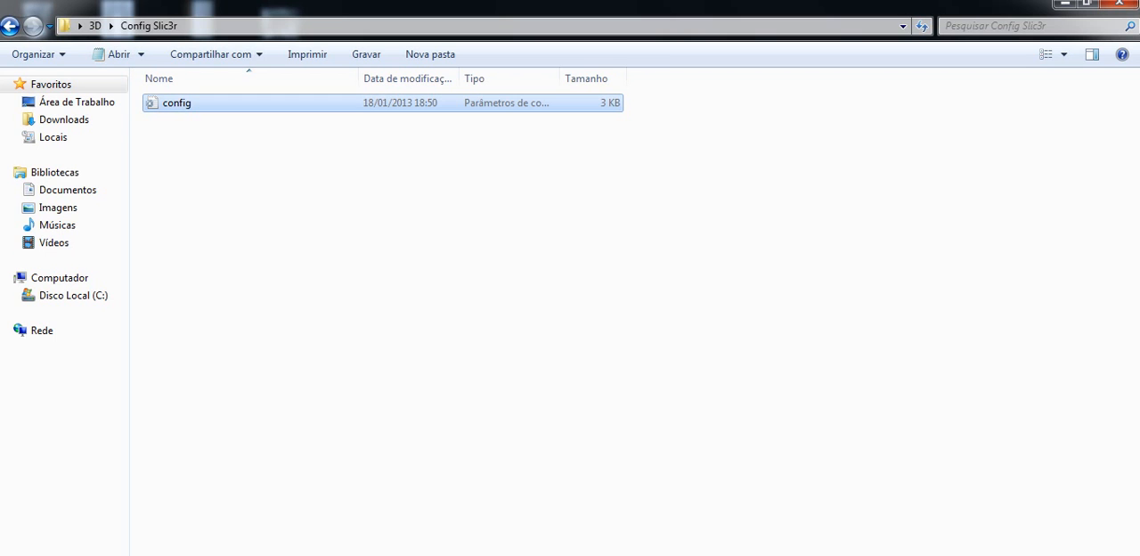
{"action": "left_click", "coordinate": [9, 26]}
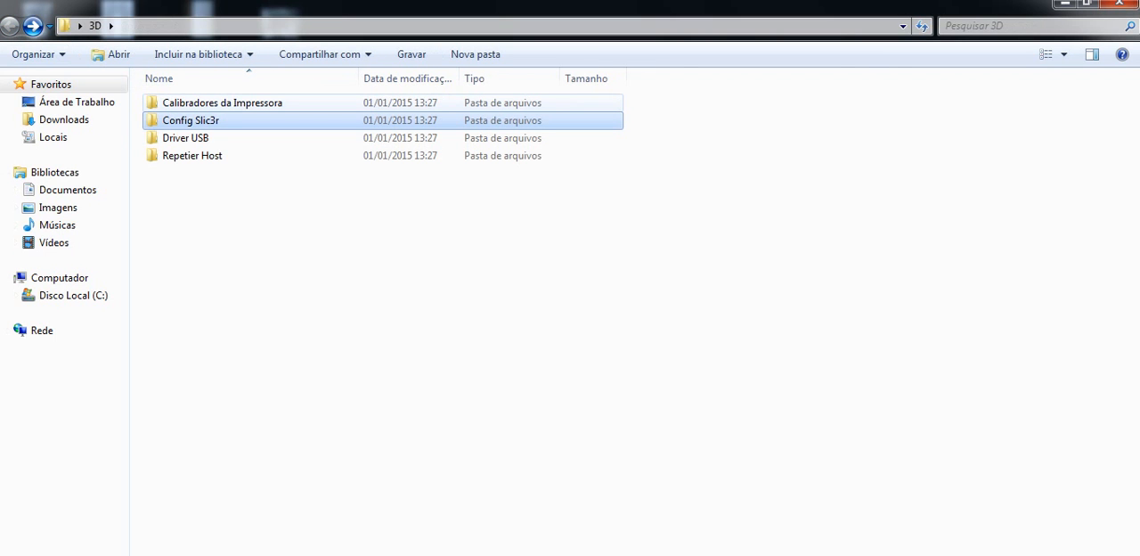
Step: Review the calibration models in the Calibradores da Impressora folder and go back to the 3D folder
{"action": "double_click", "coordinate": [222, 103]}
{"action": "left_click", "coordinate": [223, 102]}
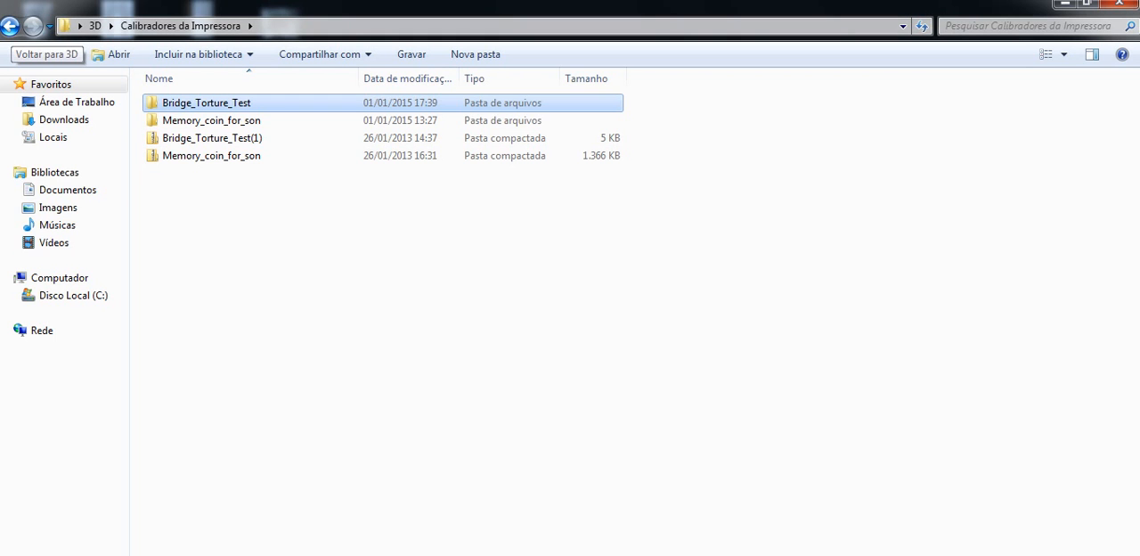
{"action": "left_click", "coordinate": [9, 26]}
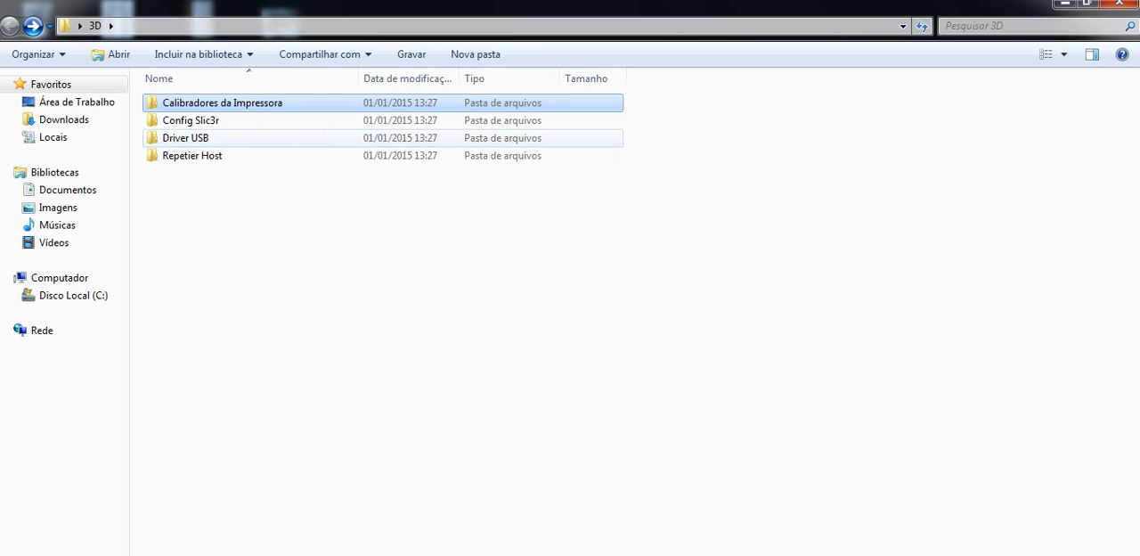
Step: Launch the CP210xVCPInstaller_x86 application from the inner CP210x_VCP_Windows folder within Driver USB
{"action": "double_click", "coordinate": [185, 138]}
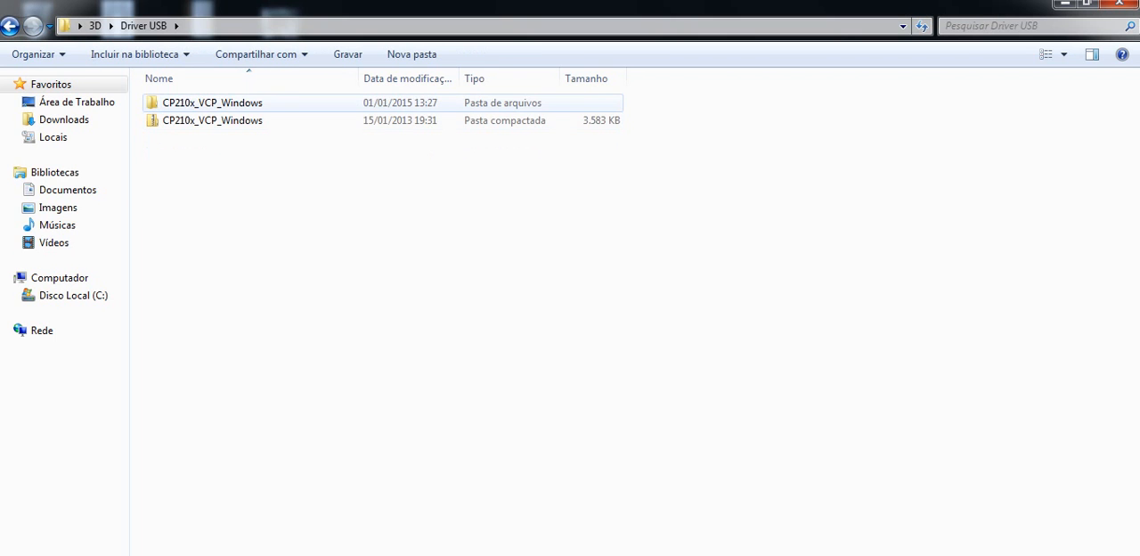
{"action": "double_click", "coordinate": [212, 102]}
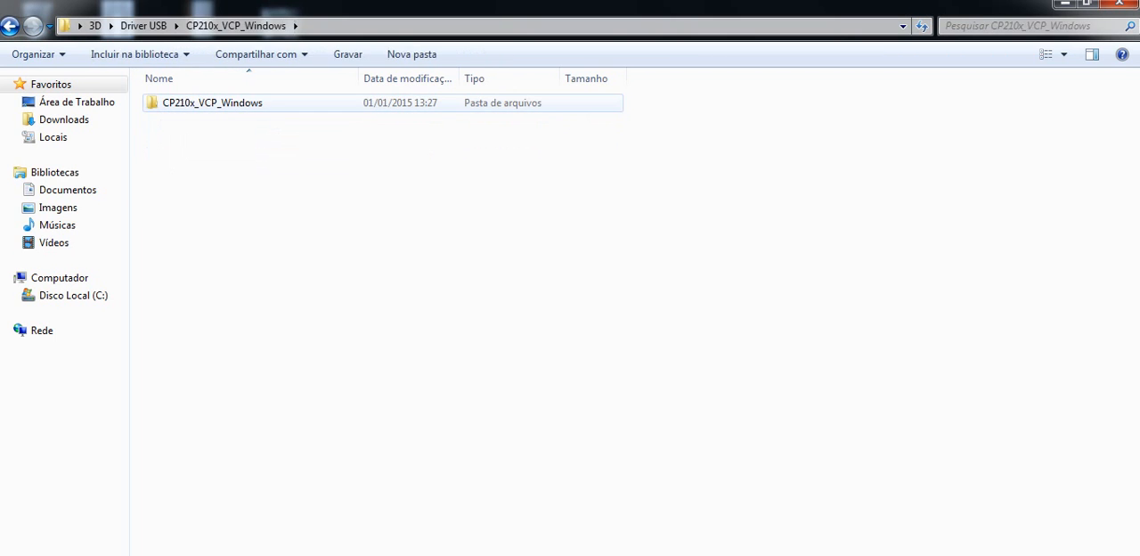
{"action": "double_click", "coordinate": [212, 103]}
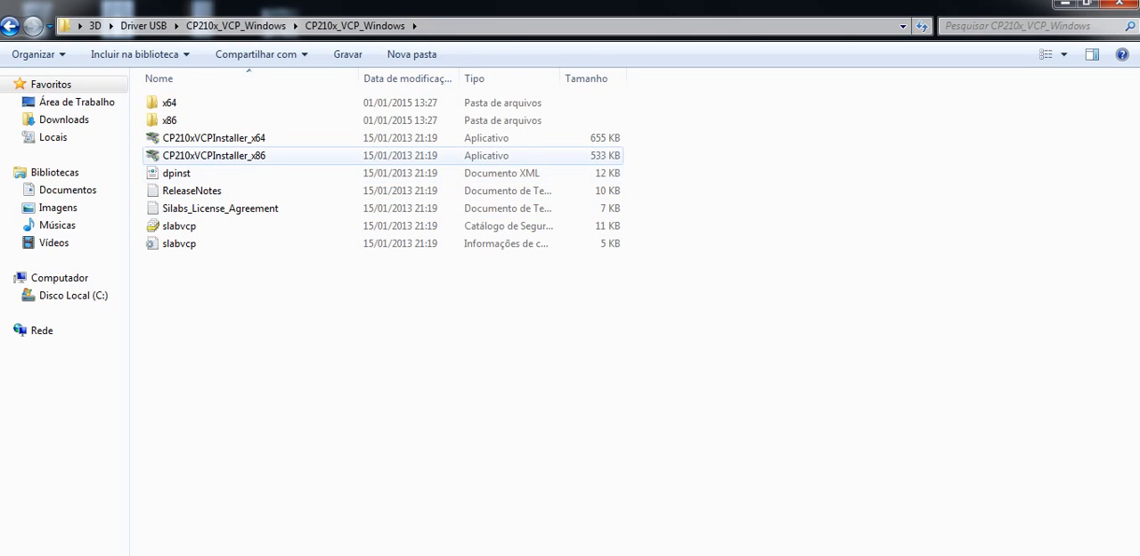
{"action": "left_click", "coordinate": [205, 156]}
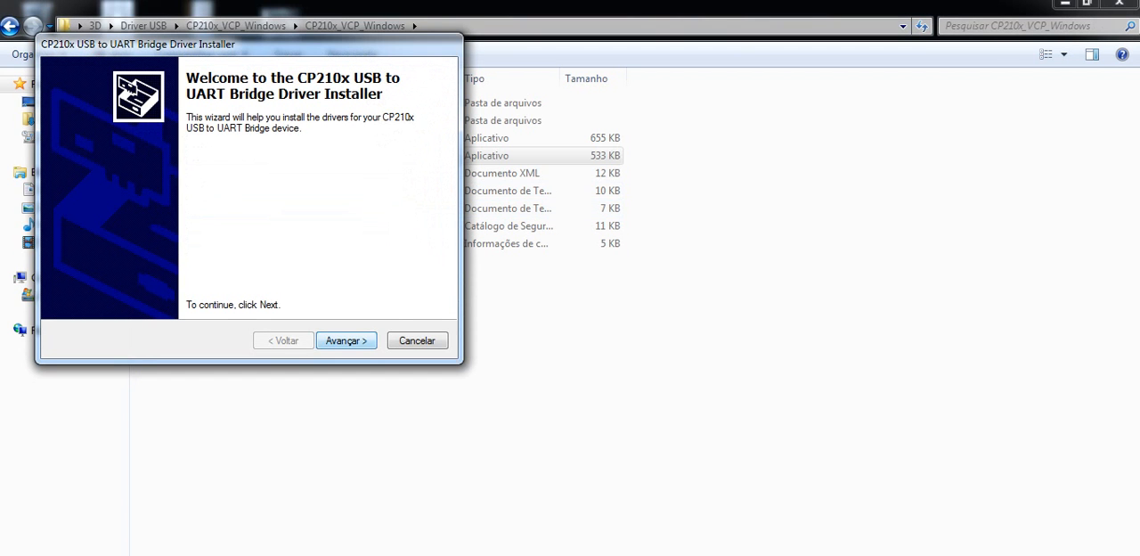
Step: Complete the CP210x USB to UART Bridge driver installation, accepting the license agreement
{"action": "key", "text": "Return"}
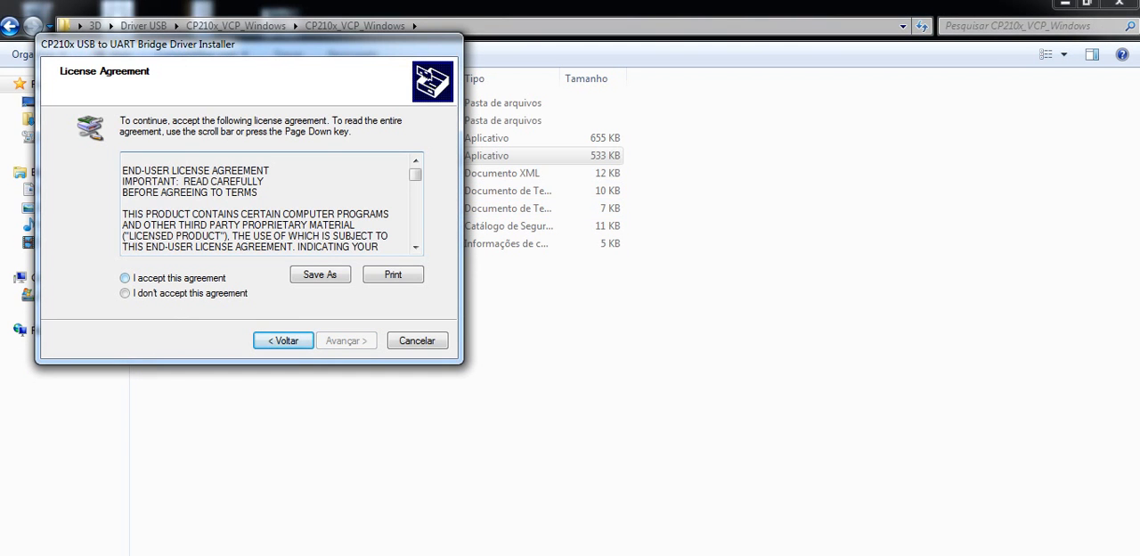
{"action": "left_click", "coordinate": [126, 278]}
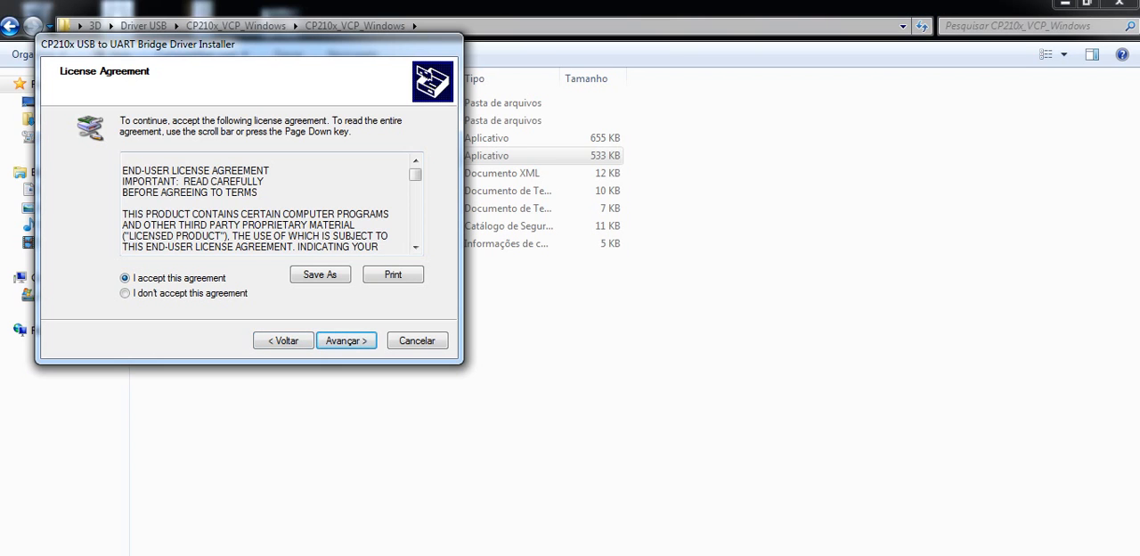
{"action": "key", "text": "Return"}
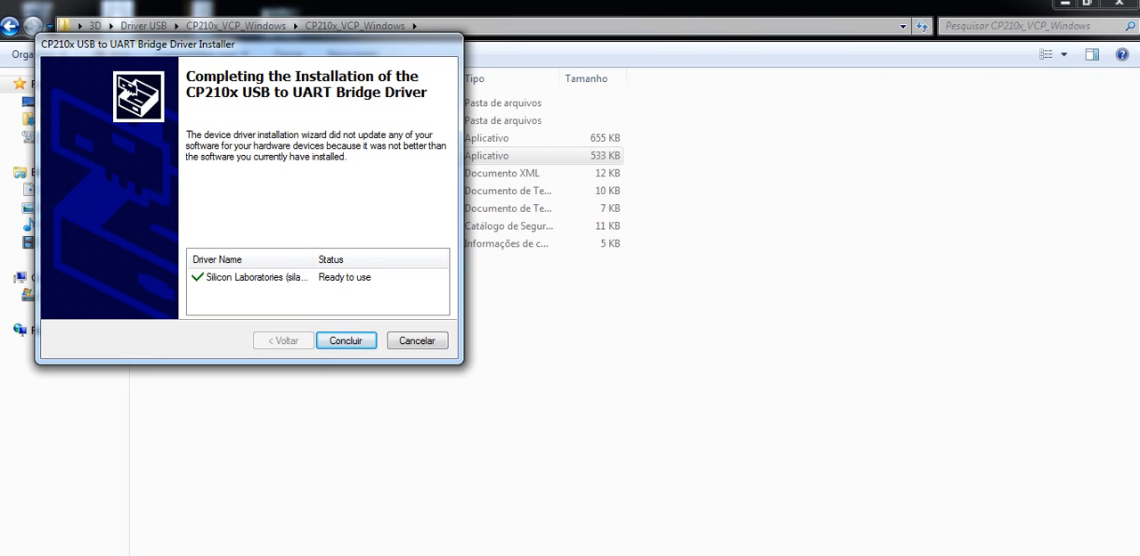
{"action": "key", "text": "Return"}
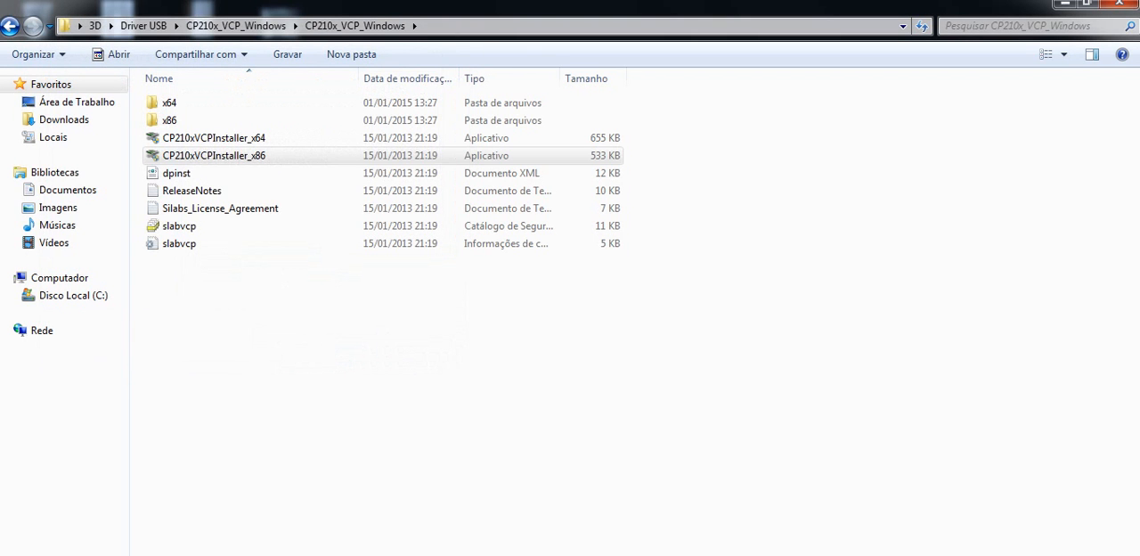
Step: Return from the driver installer folder to the main 3D folder
{"action": "left_click", "coordinate": [9, 25]}
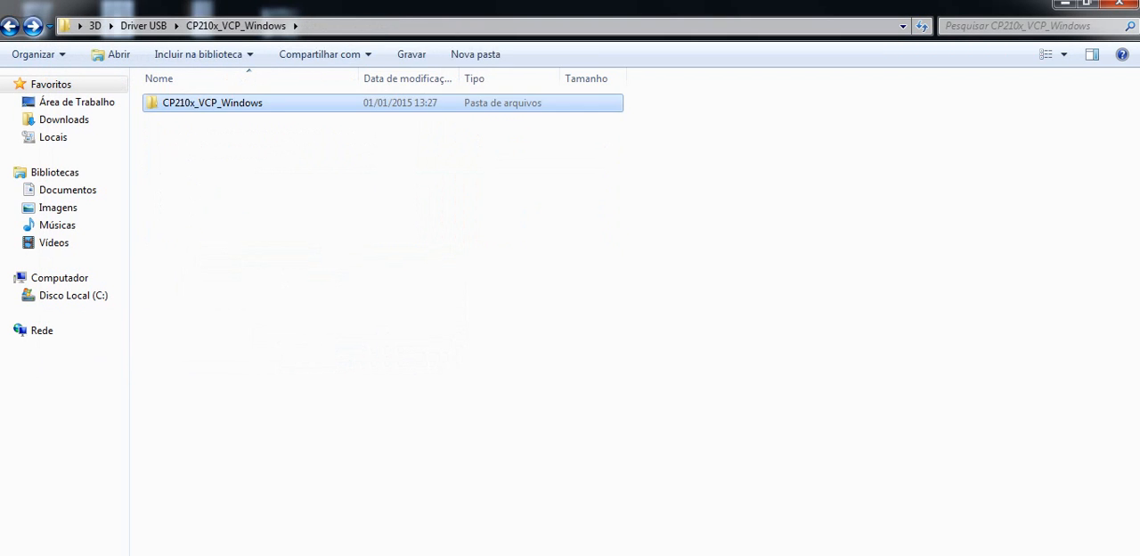
{"action": "left_click", "coordinate": [9, 25]}
{"action": "left_click", "coordinate": [9, 25]}
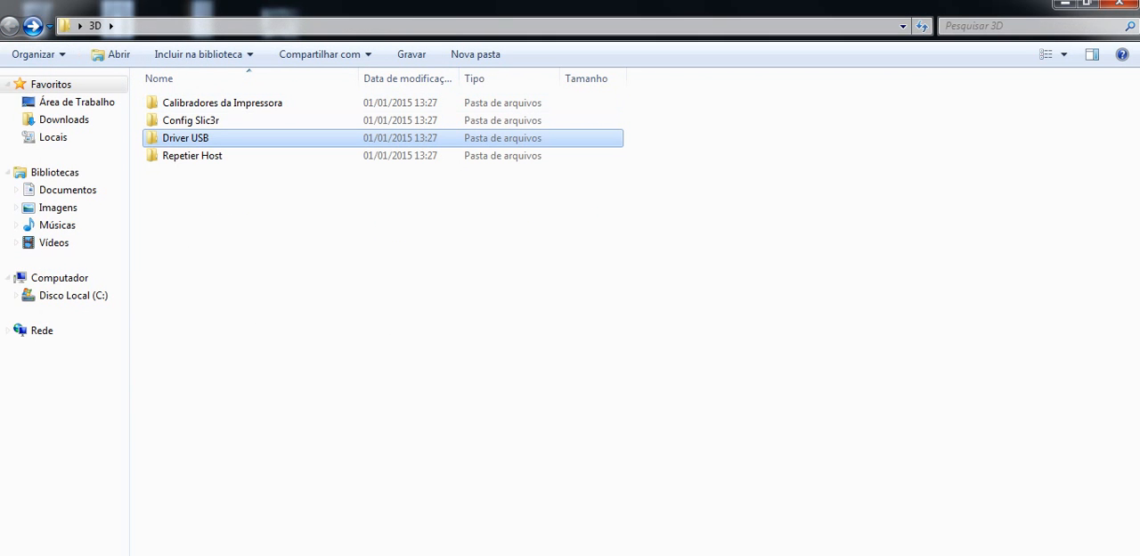
Step: Open the Device Manager from the System page of the Control Panel's Sistema e Segurança category
{"action": "key", "text": "super"}
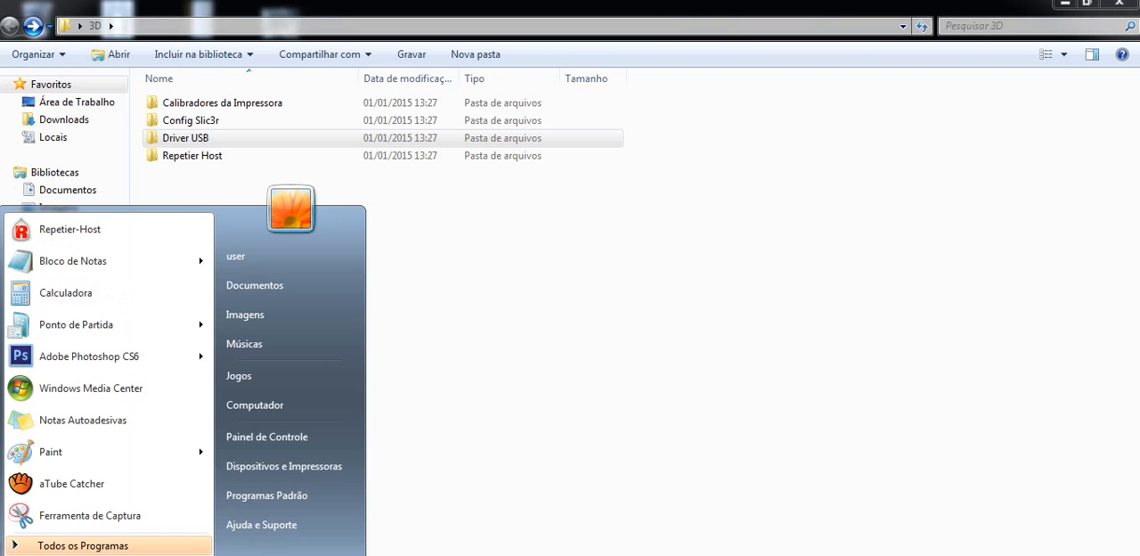
{"action": "left_click", "coordinate": [289, 437]}
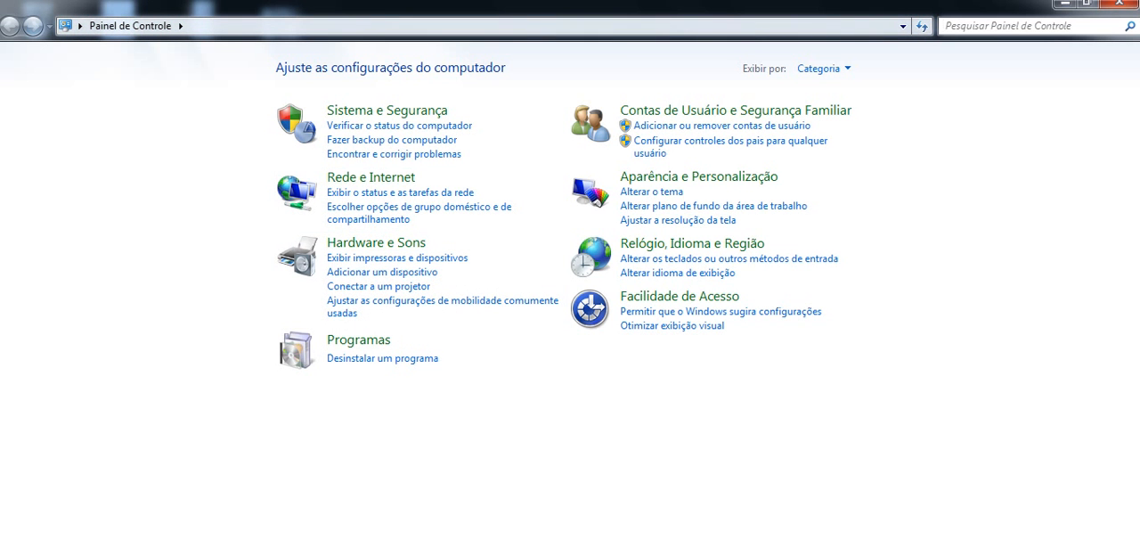
{"action": "left_click", "coordinate": [387, 111]}
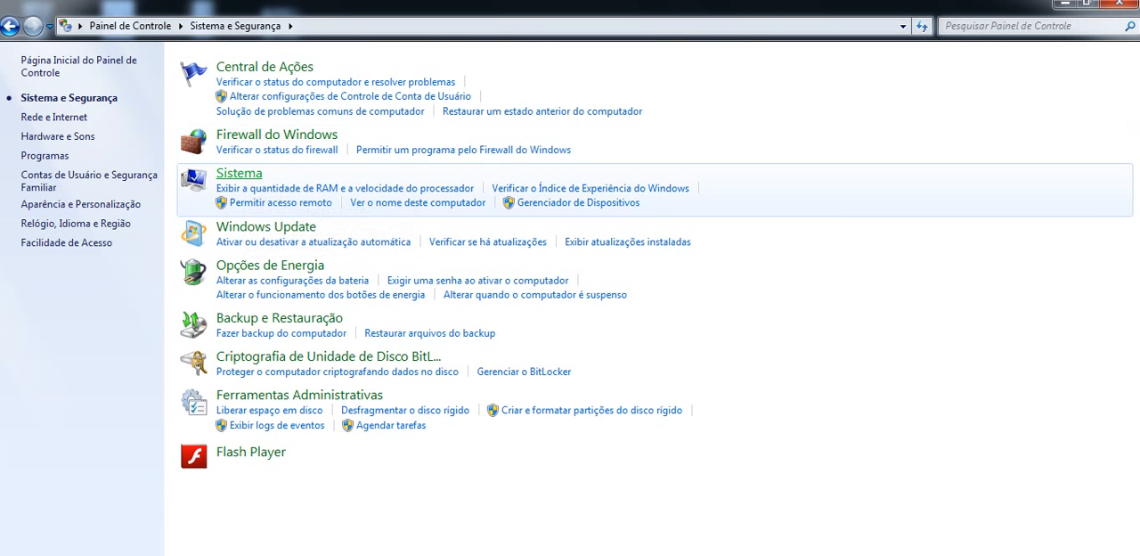
{"action": "left_click", "coordinate": [239, 173]}
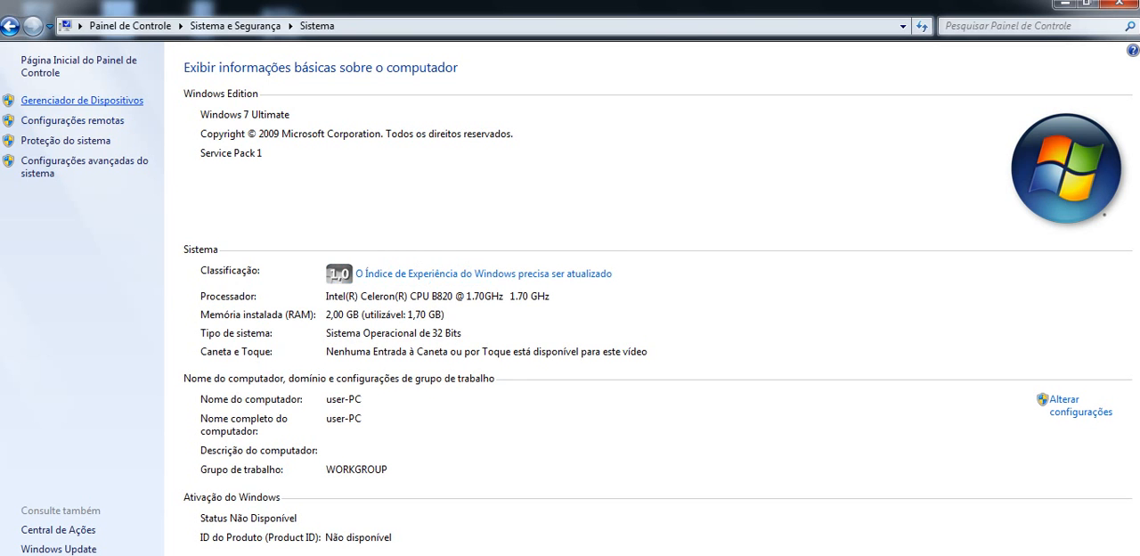
{"action": "left_click", "coordinate": [82, 100]}
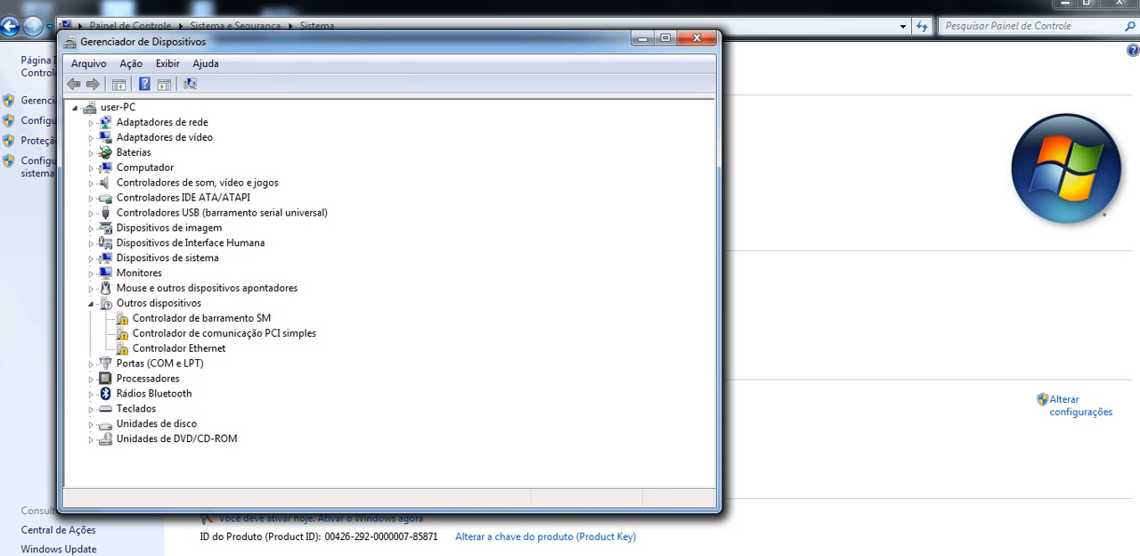
Step: Collapse Outros dispositivos, expand Portas (COM e LPT), and select the Silicon Labs CP210x USB to UART Bridge to check its COM port
{"action": "left_click", "coordinate": [91, 303]}
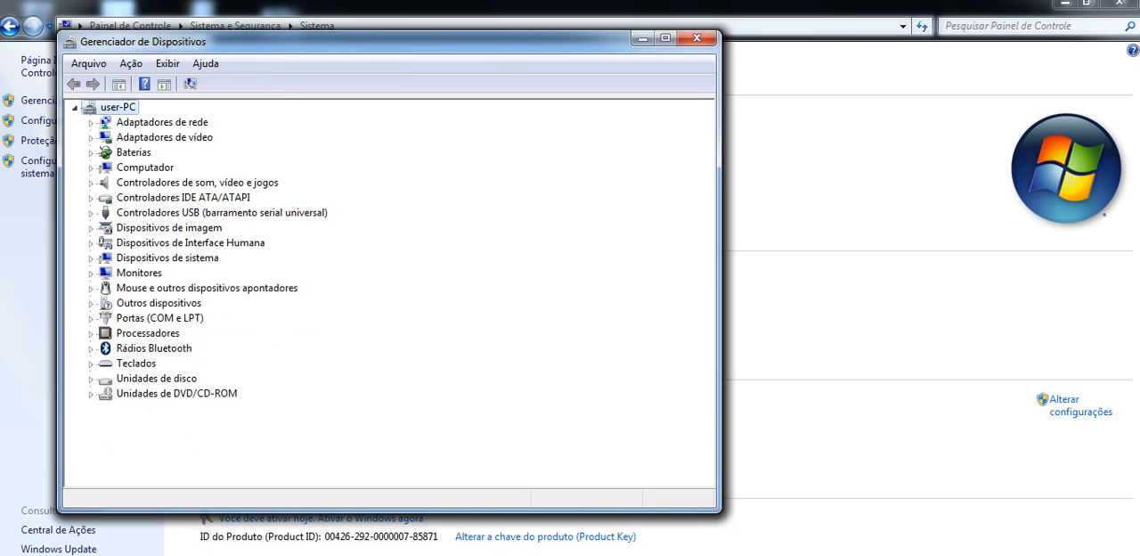
{"action": "left_click", "coordinate": [91, 318]}
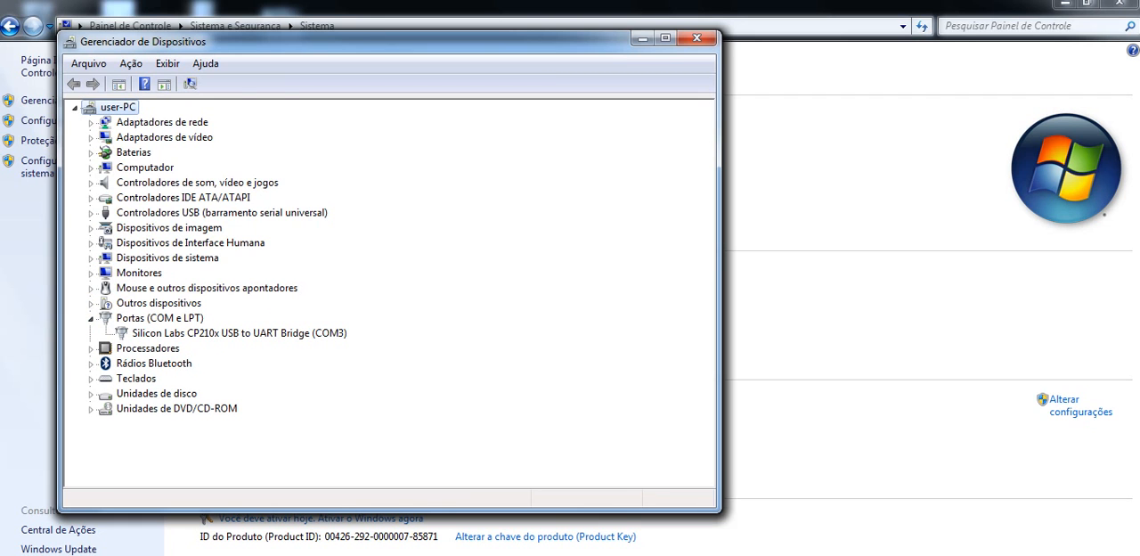
{"action": "left_click", "coordinate": [238, 333]}
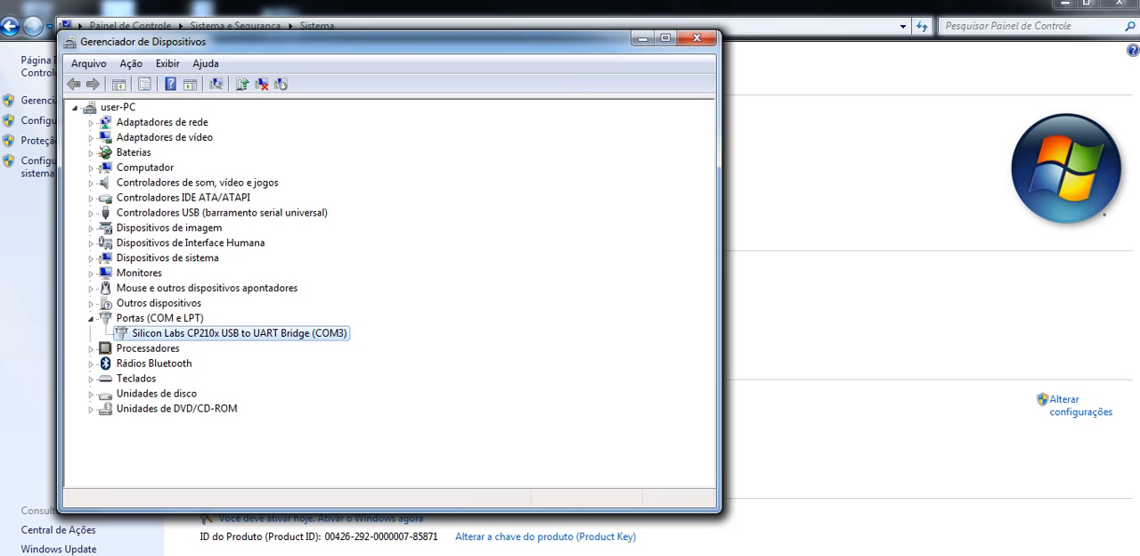
Step: Review the port settings and power management of the Silicon Labs CP210x bridge, then close the Device Manager and Control Panel
{"action": "double_click", "coordinate": [239, 333]}
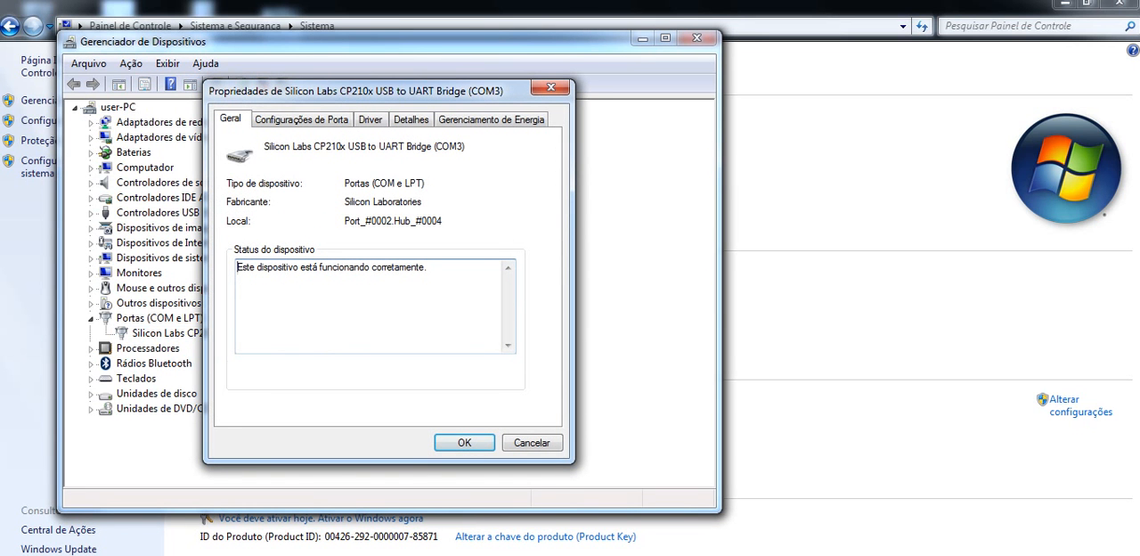
{"action": "left_click", "coordinate": [301, 120]}
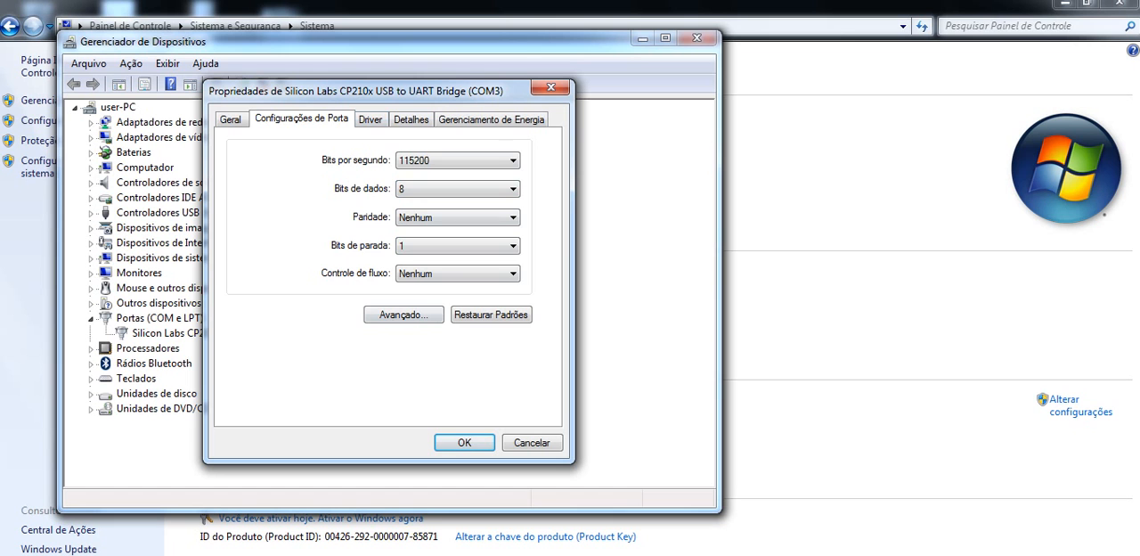
{"action": "key", "text": "ctrl+Tab"}
{"action": "key", "text": "ctrl+Tab"}
{"action": "key", "text": "ctrl+Tab"}
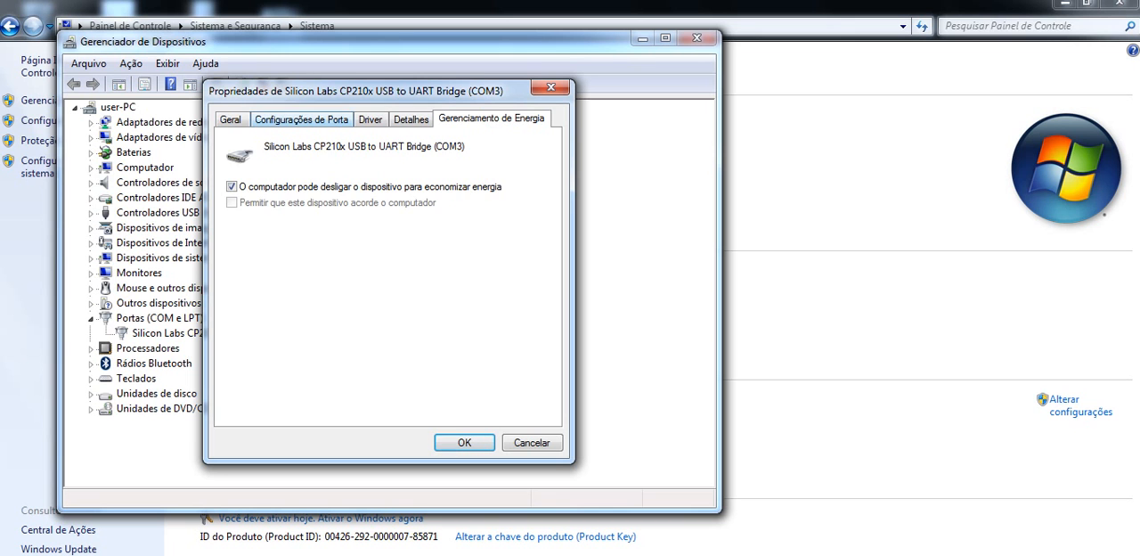
{"action": "left_click", "coordinate": [312, 119]}
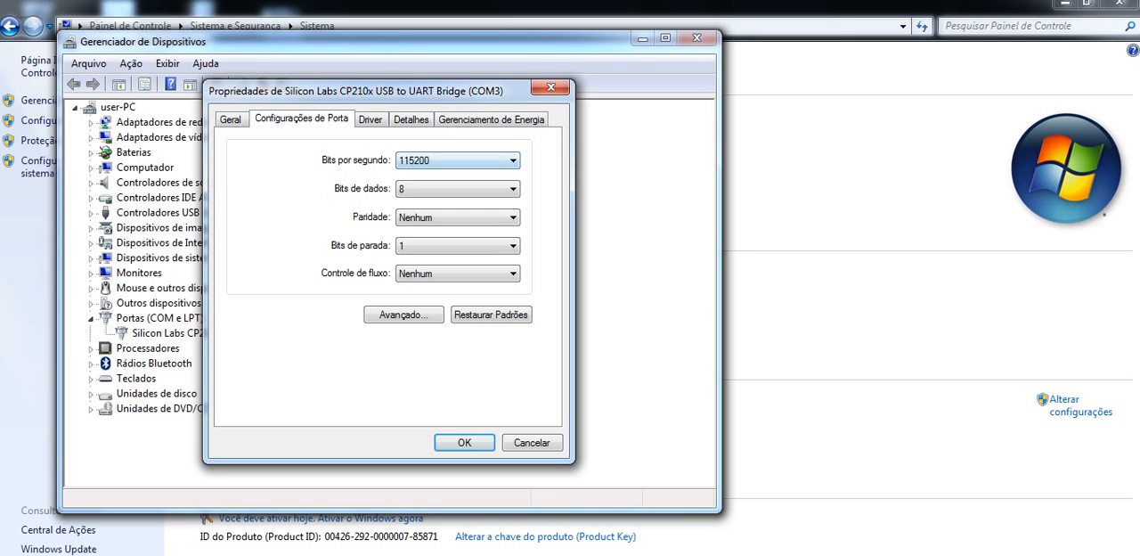
{"action": "key", "text": "Return"}
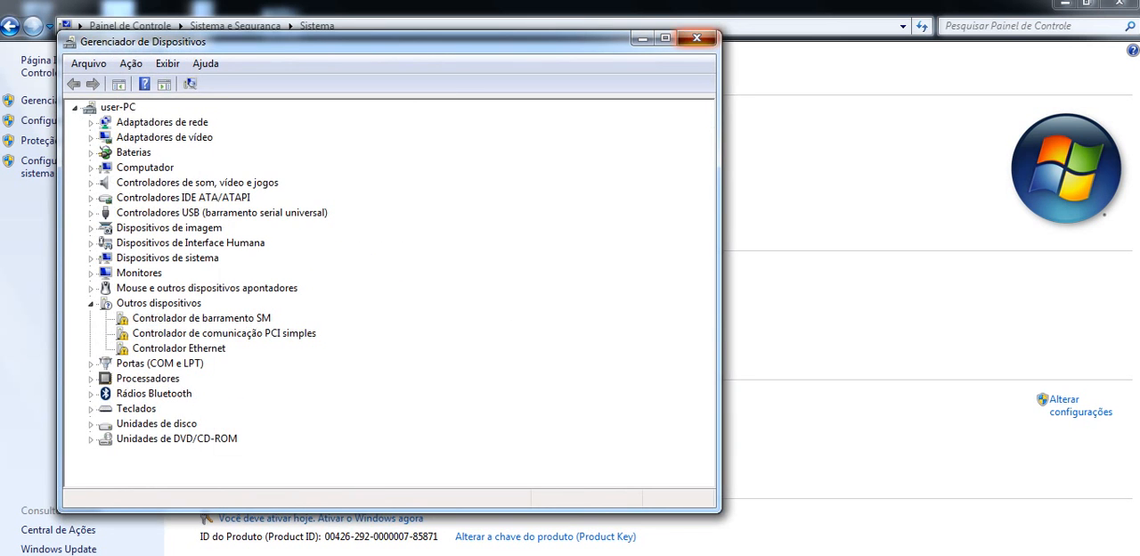
{"action": "left_click", "coordinate": [697, 39]}
{"action": "left_click", "coordinate": [1119, 3]}
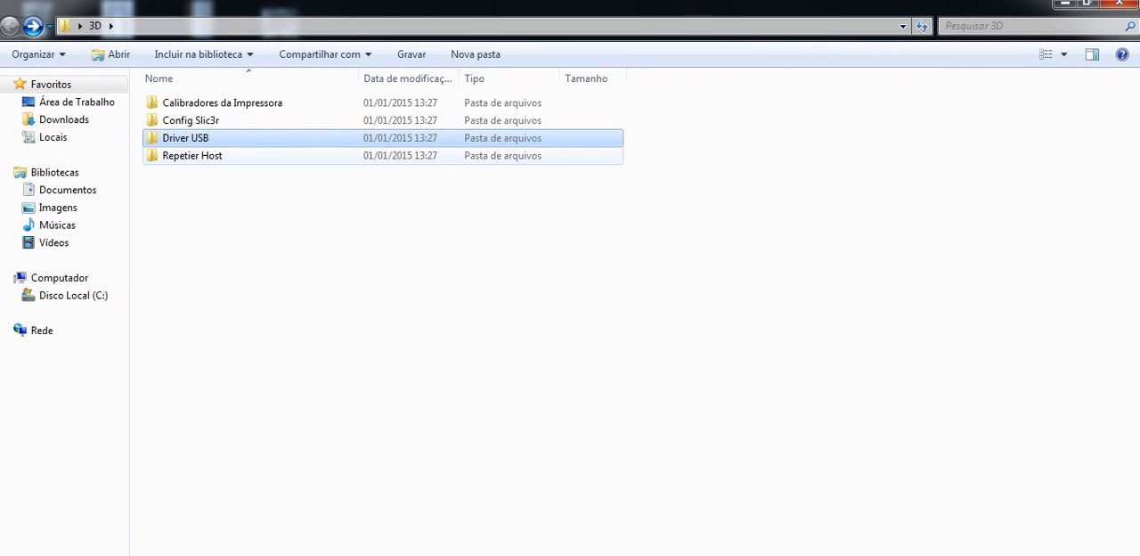
Step: Run setupRepetierHost_0_82_50b39f394178e from the Repetier Host folder, choosing Português (Brasil) as the installation language
{"action": "left_click", "coordinate": [166, 156]}
{"action": "double_click", "coordinate": [187, 156]}
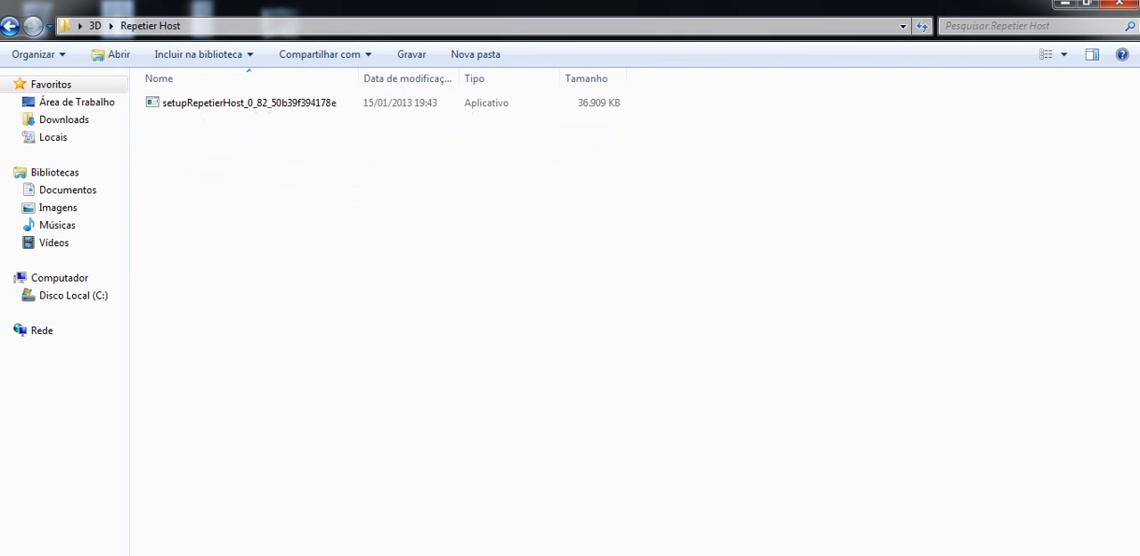
{"action": "double_click", "coordinate": [198, 104]}
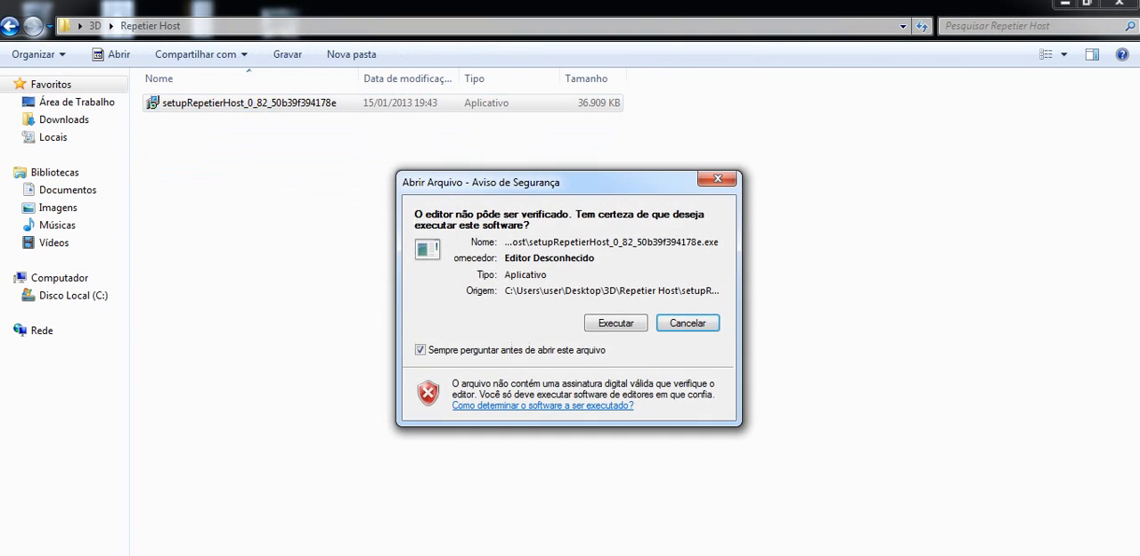
{"action": "key", "text": "Return"}
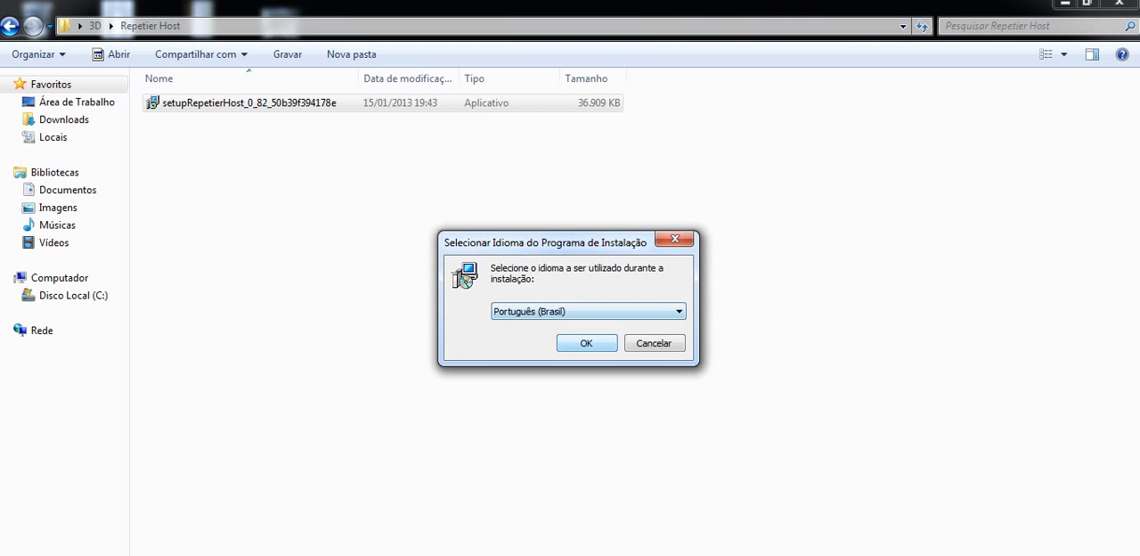
{"action": "key", "text": "Return"}
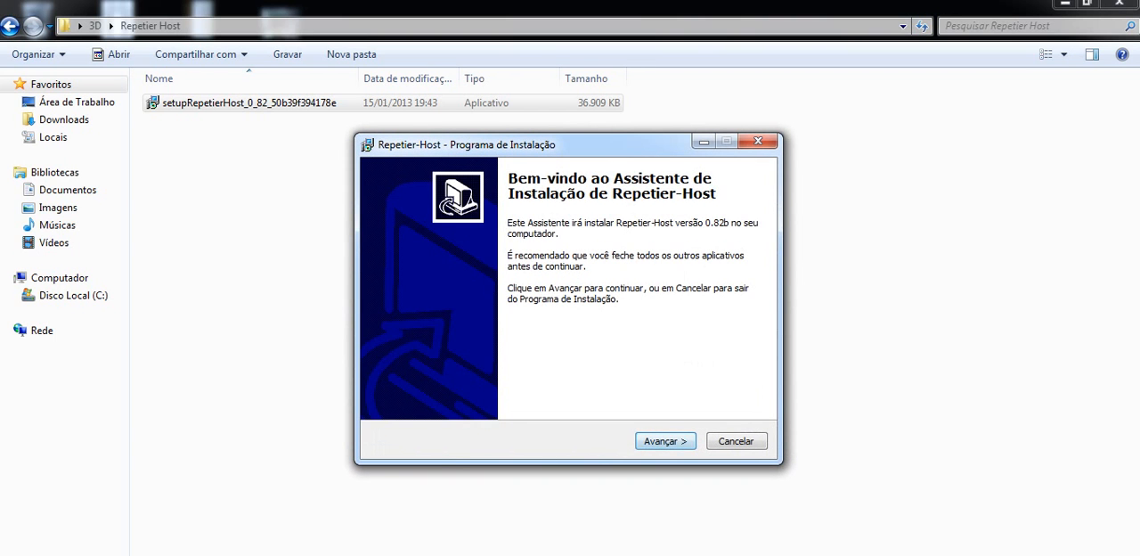
Step: Install Repetier-Host in C:\Program Files\Repetier-Host, accepting the license and keeping the Start menu folder and desktop icon, and launch it
{"action": "key", "text": "Return"}
{"action": "left_click", "coordinate": [399, 390]}
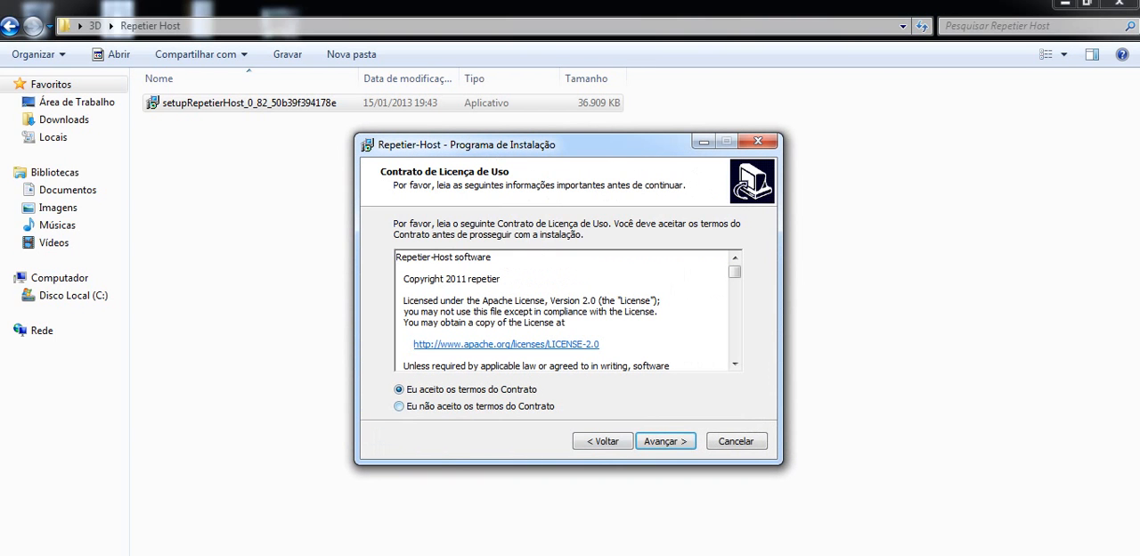
{"action": "key", "text": "Return"}
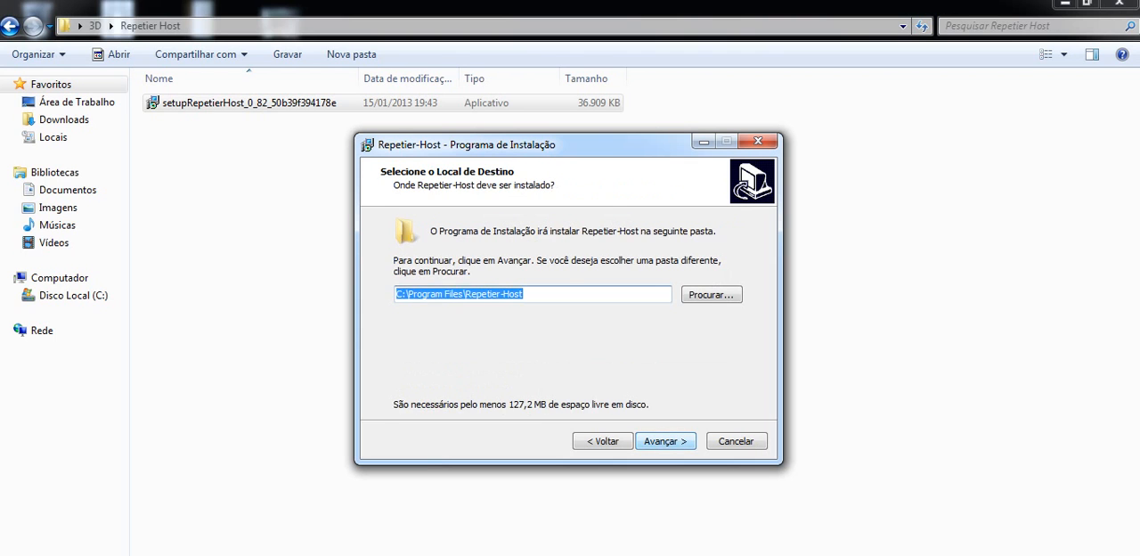
{"action": "key", "text": "Return"}
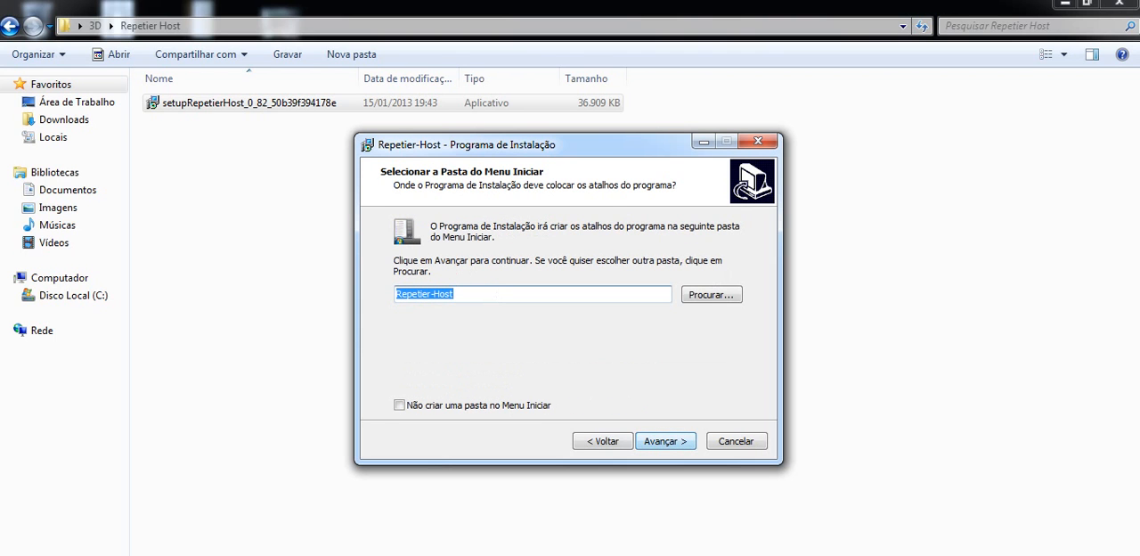
{"action": "left_click", "coordinate": [399, 404]}
{"action": "left_click", "coordinate": [399, 404]}
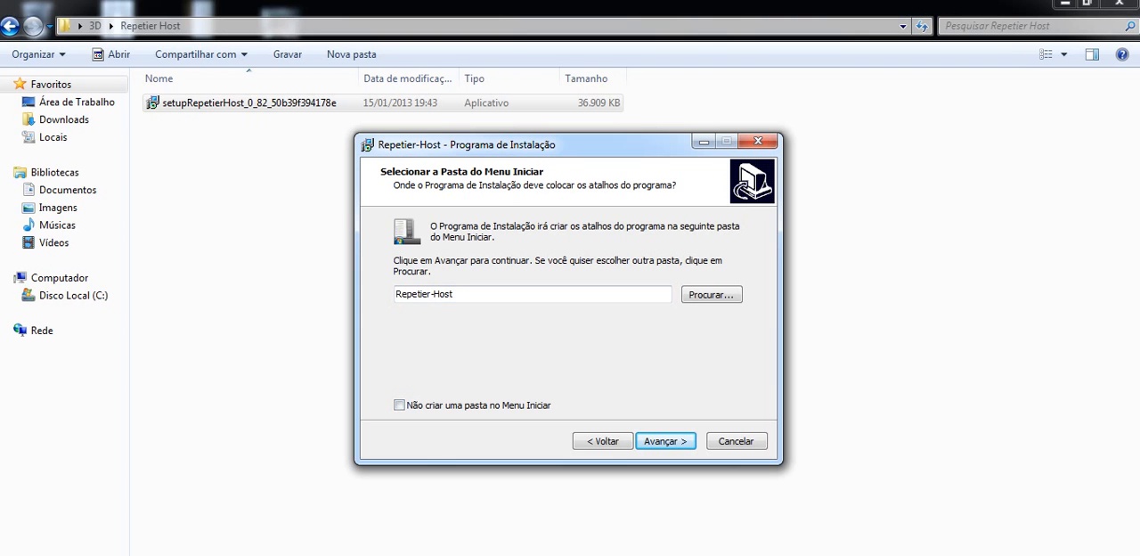
{"action": "key", "text": "Return"}
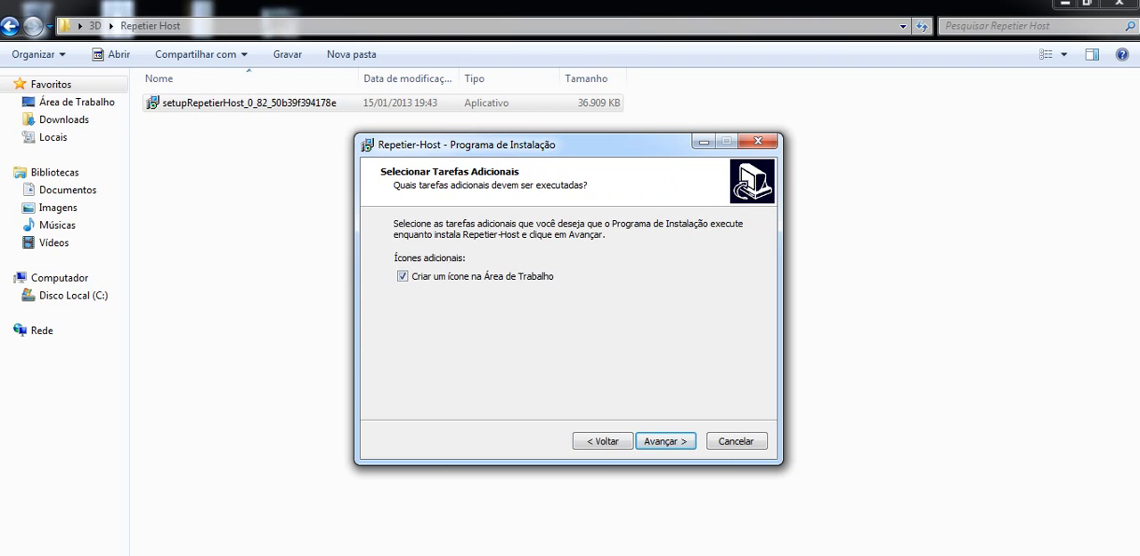
{"action": "left_click", "coordinate": [666, 442]}
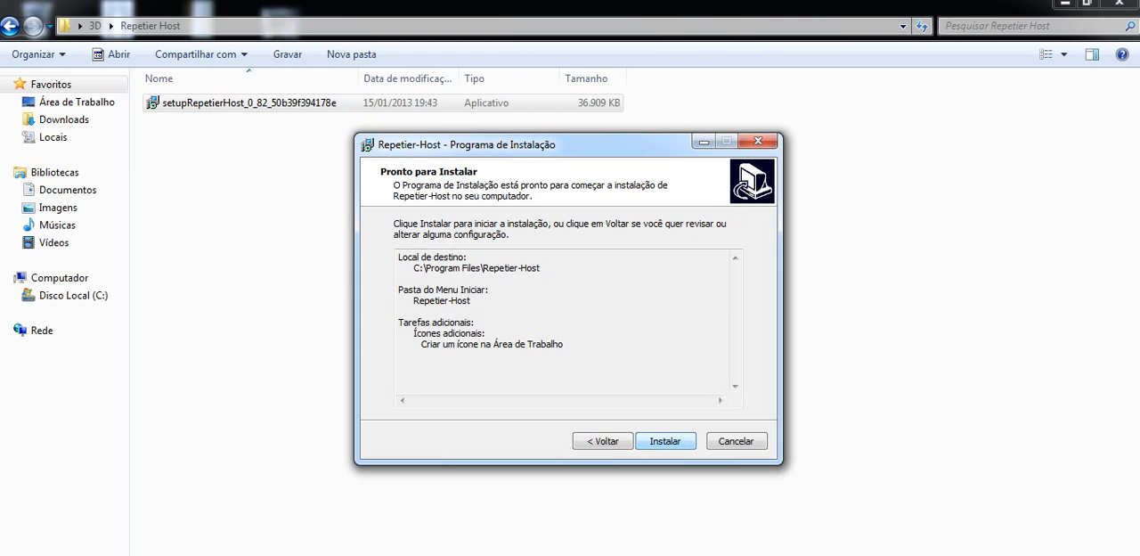
{"action": "key", "text": "Return"}
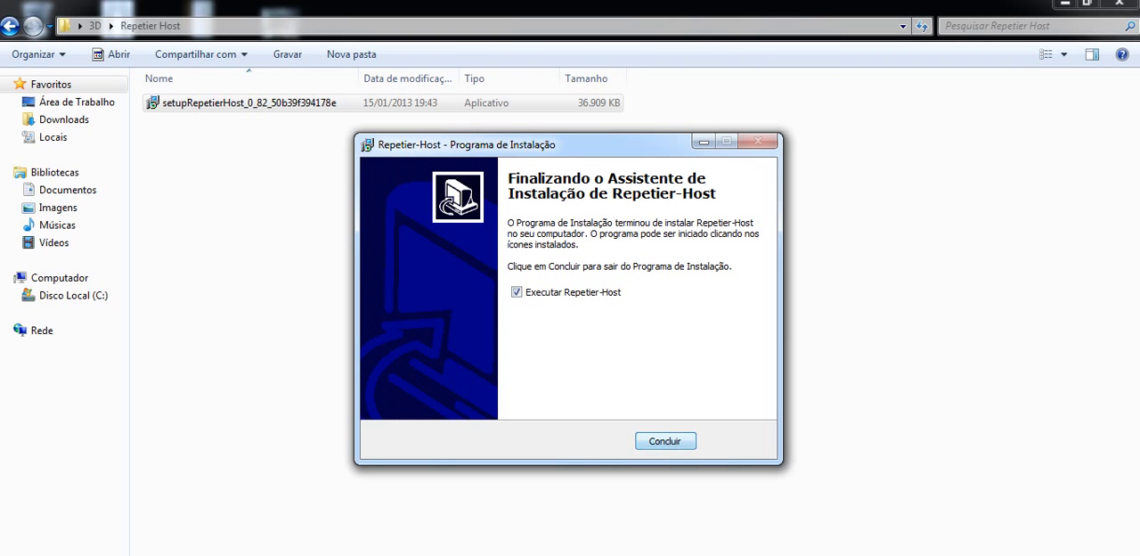
{"action": "key", "text": "Return"}
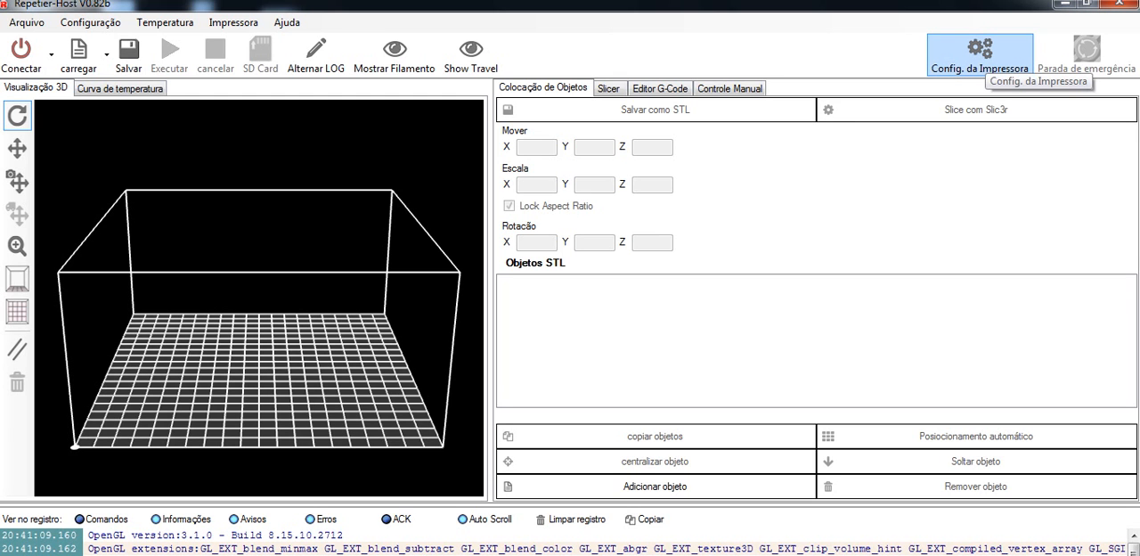
Step: Set the connection port to COM3 in the default printer's configuration and apply the settings
{"action": "left_click", "coordinate": [980, 55]}
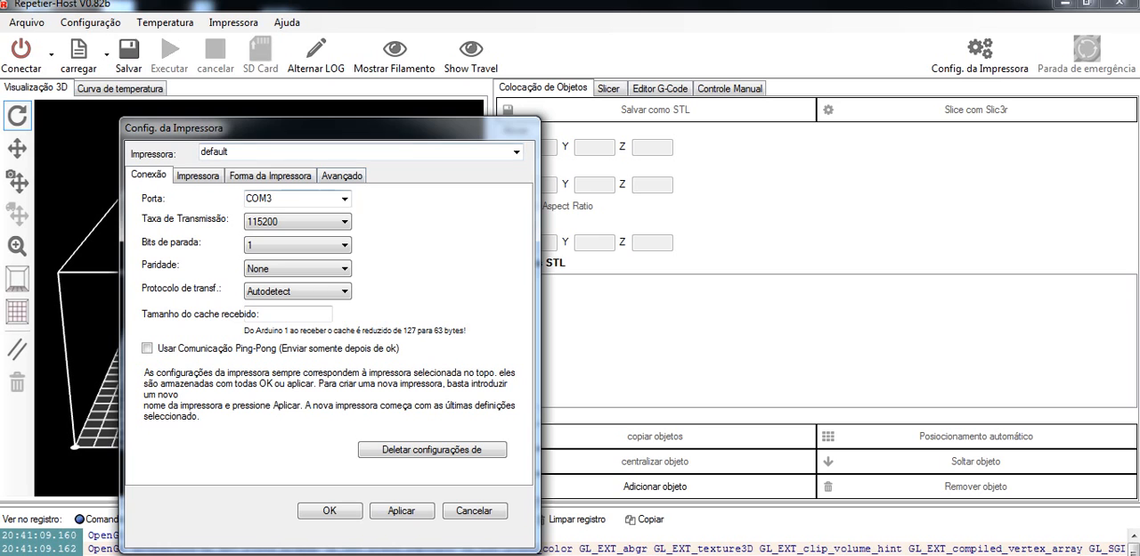
{"action": "left_click", "coordinate": [344, 198]}
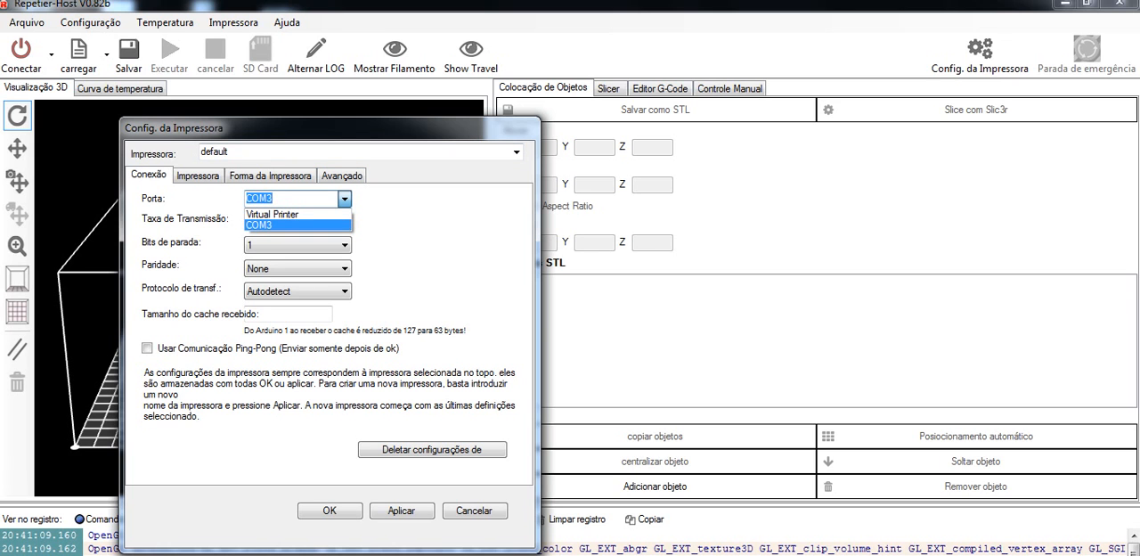
{"action": "left_click", "coordinate": [298, 226]}
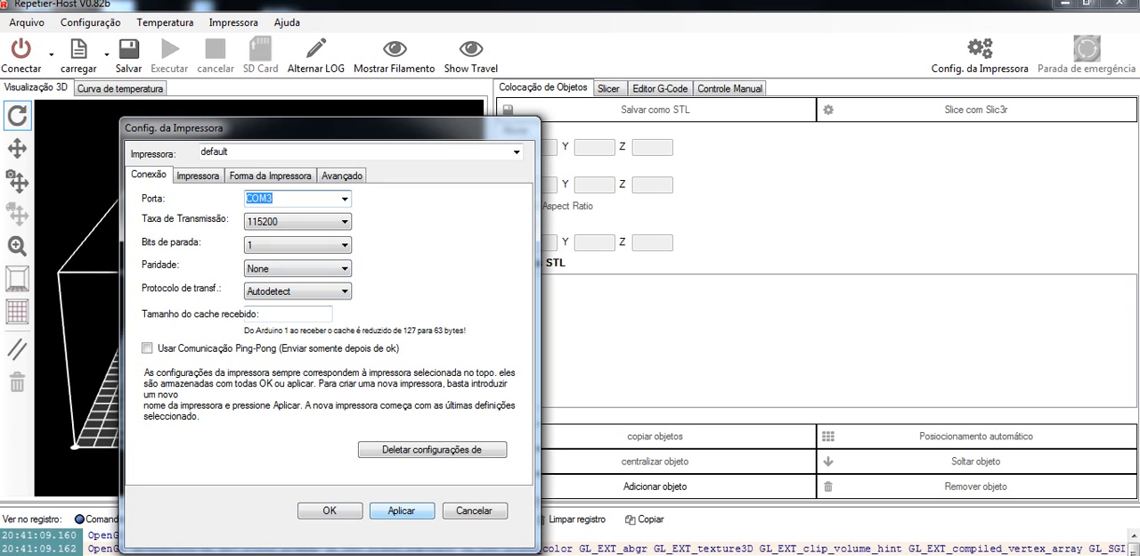
{"action": "left_click", "coordinate": [401, 510]}
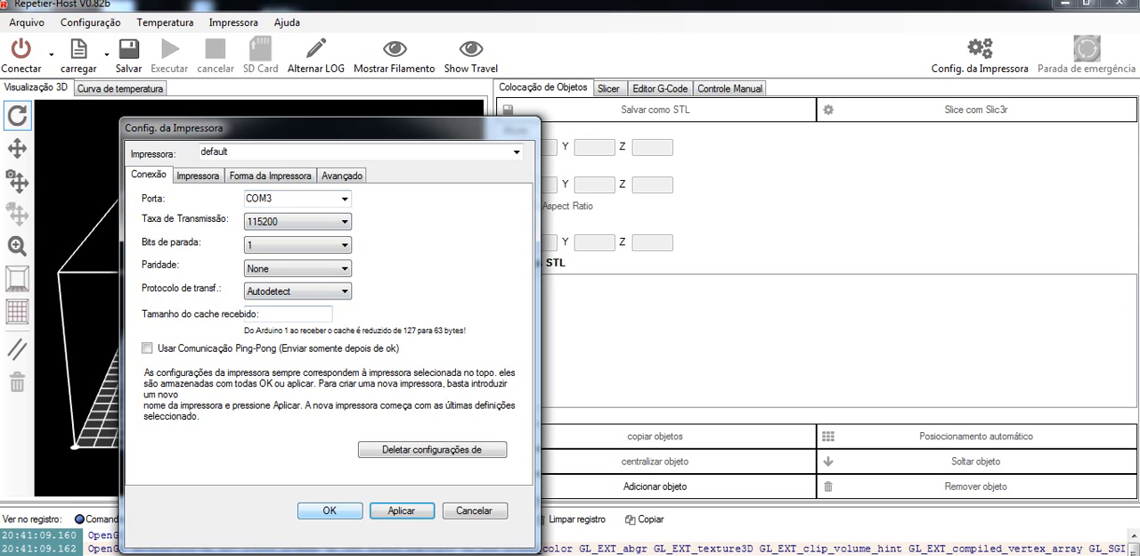
{"action": "left_click", "coordinate": [329, 510]}
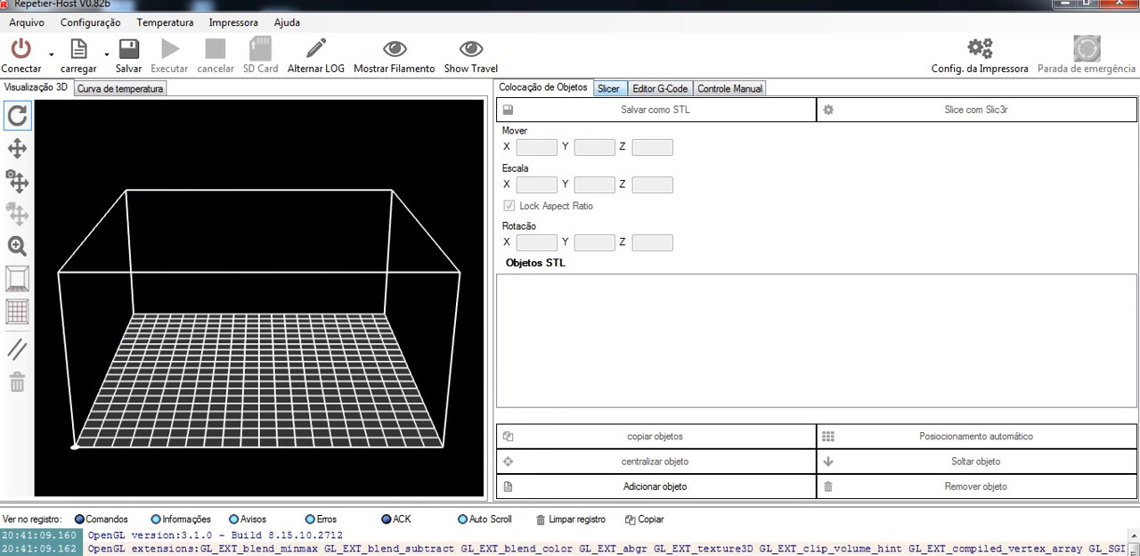
Step: Open the Slic3r configuration from the slicer settings and load the config file from the desktop's 3D\Config Slic3r folder
{"action": "left_click", "coordinate": [609, 89]}
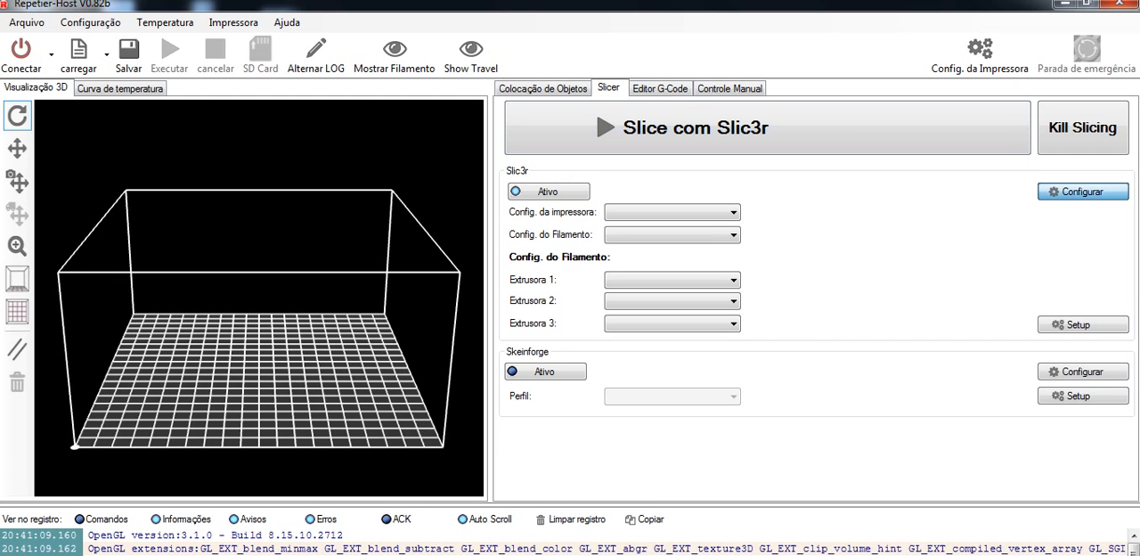
{"action": "left_click", "coordinate": [1083, 192]}
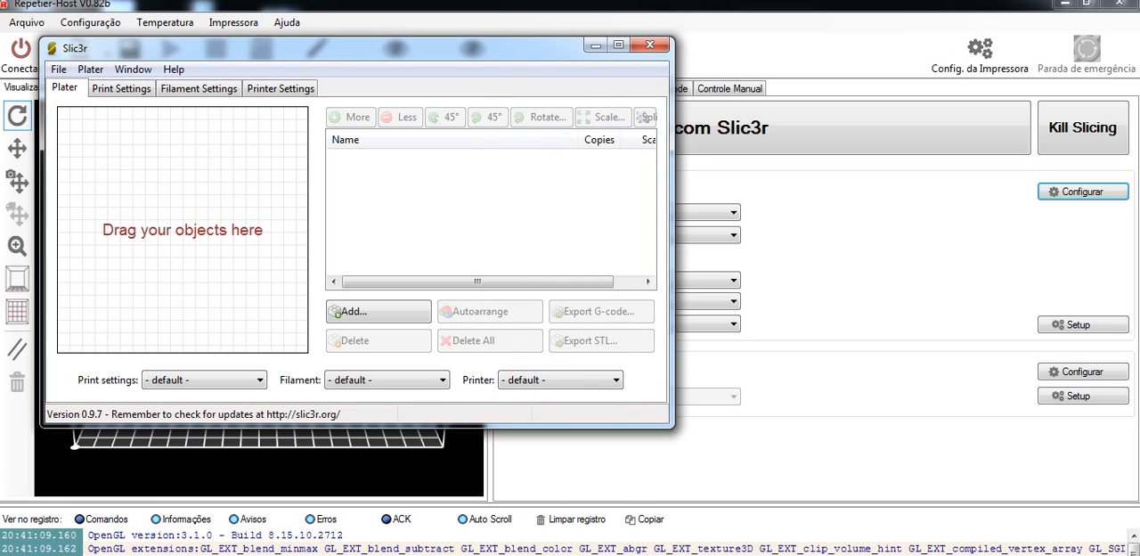
{"action": "left_click", "coordinate": [59, 70]}
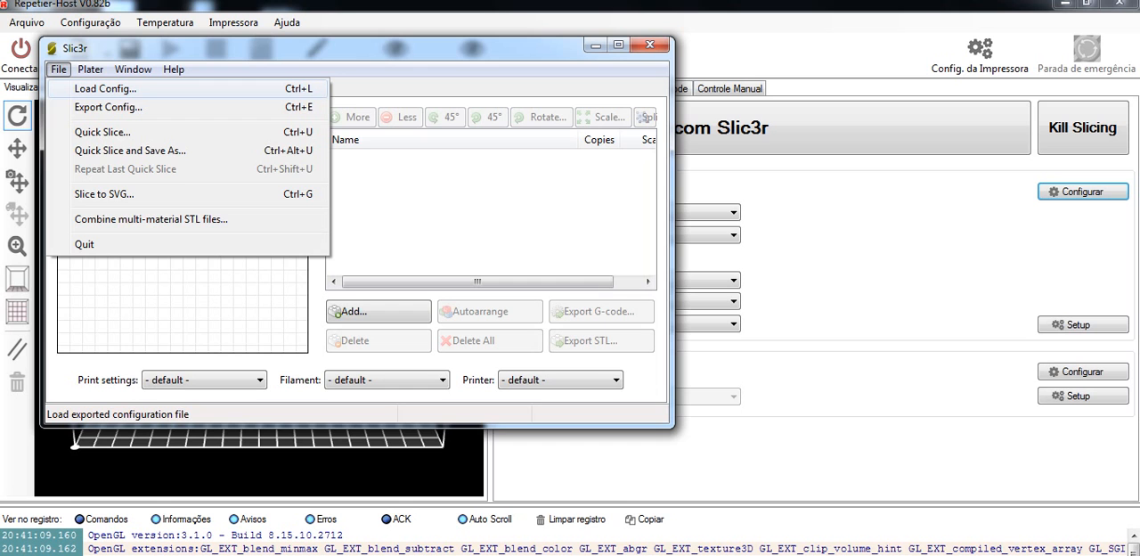
{"action": "left_click", "coordinate": [105, 89]}
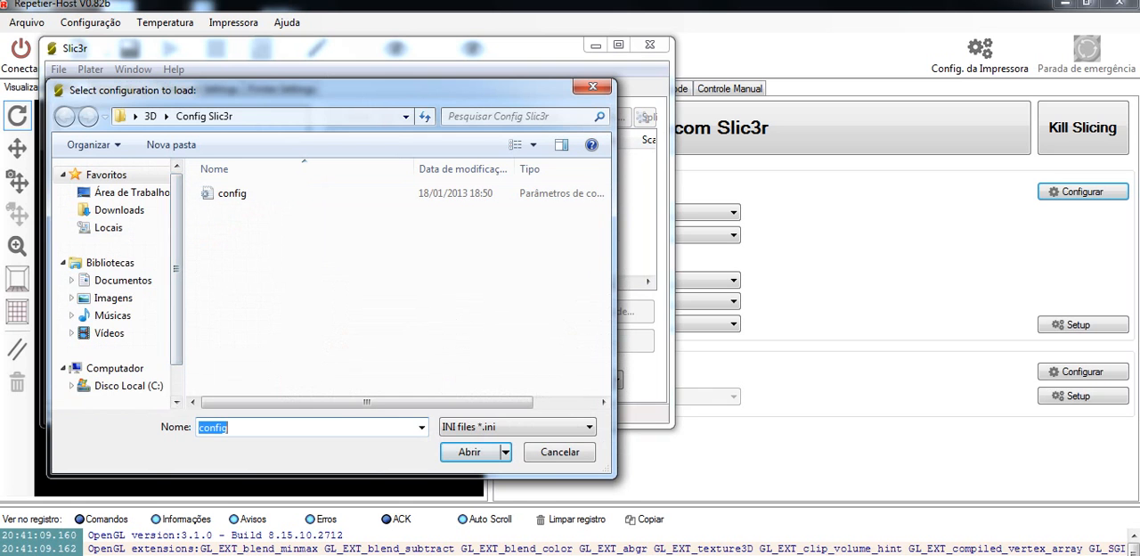
{"action": "scroll", "coordinate": [175, 267], "scroll_direction": "down", "scroll_amount": 1}
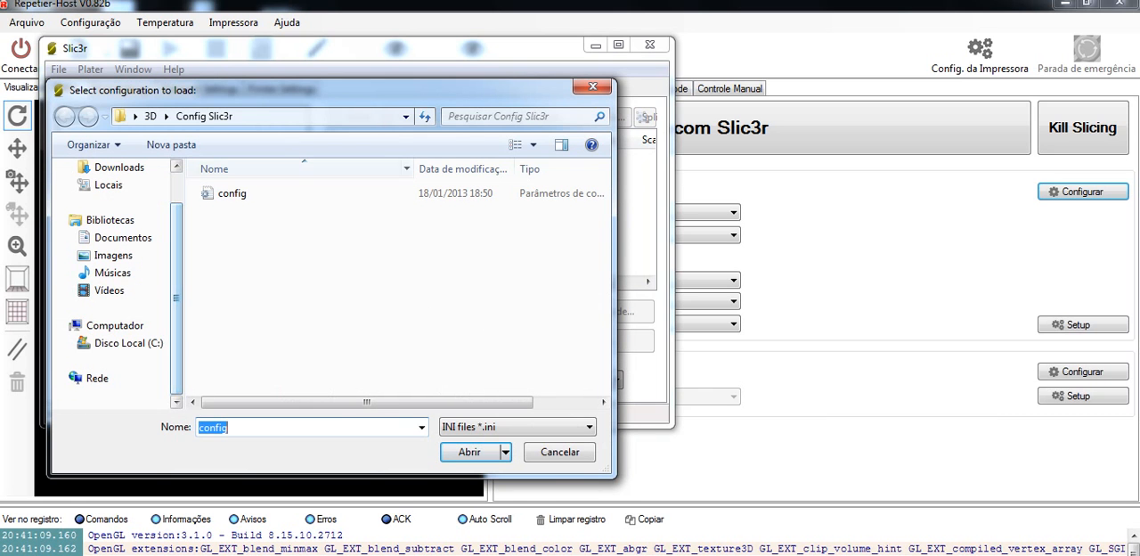
{"action": "scroll", "coordinate": [175, 268], "scroll_direction": "up", "scroll_amount": 1}
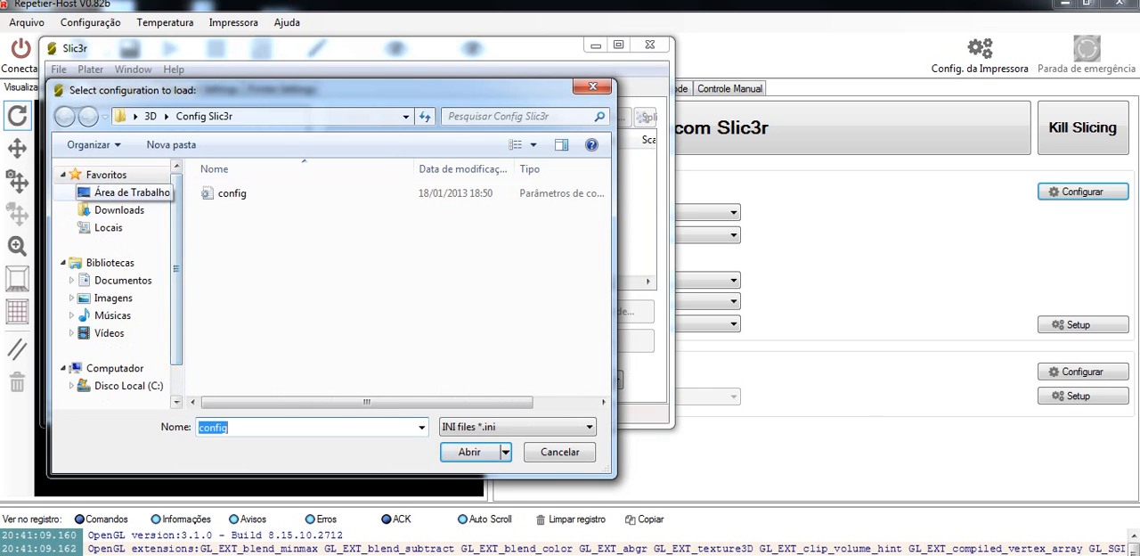
{"action": "left_click", "coordinate": [131, 192]}
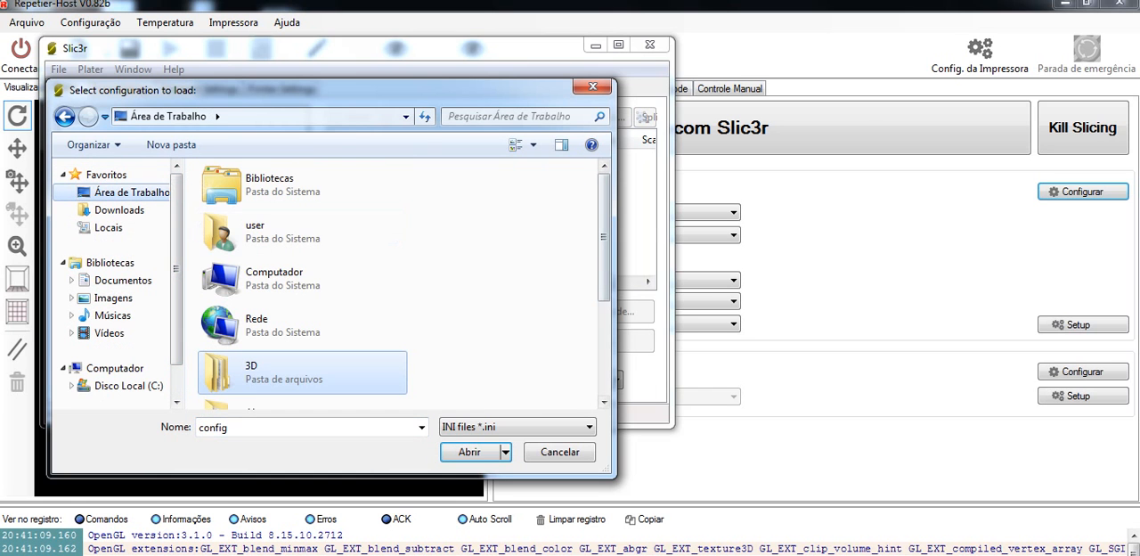
{"action": "scroll", "coordinate": [400, 283], "scroll_direction": "down", "scroll_amount": 2}
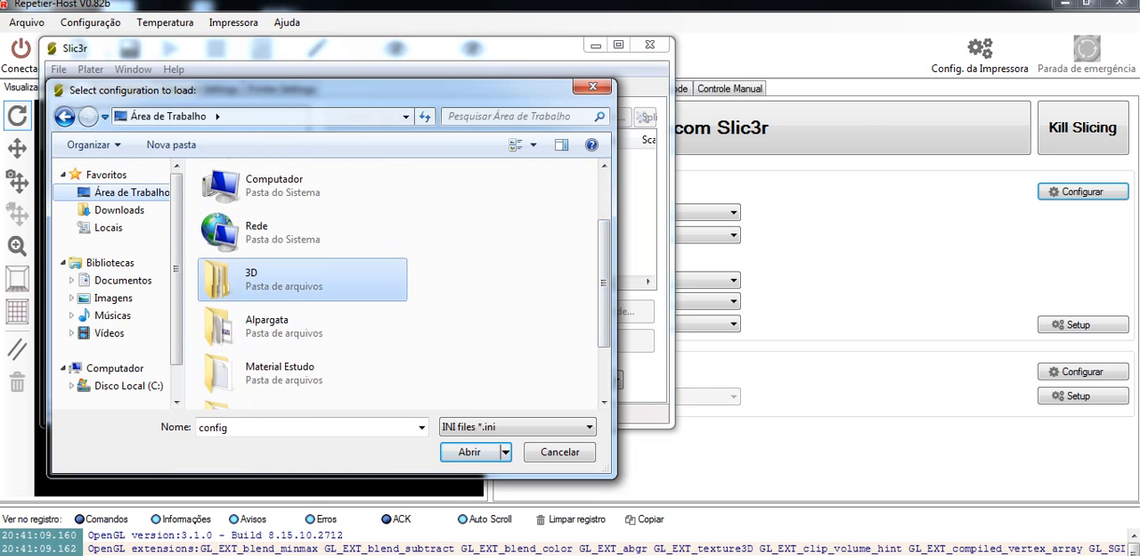
{"action": "double_click", "coordinate": [302, 280]}
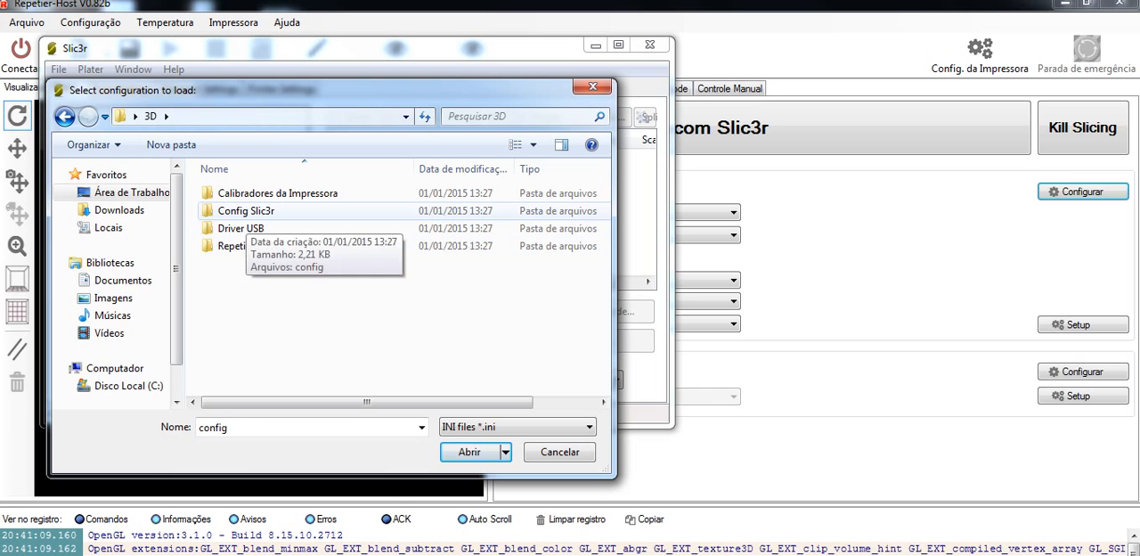
{"action": "double_click", "coordinate": [246, 212]}
{"action": "left_click", "coordinate": [246, 195]}
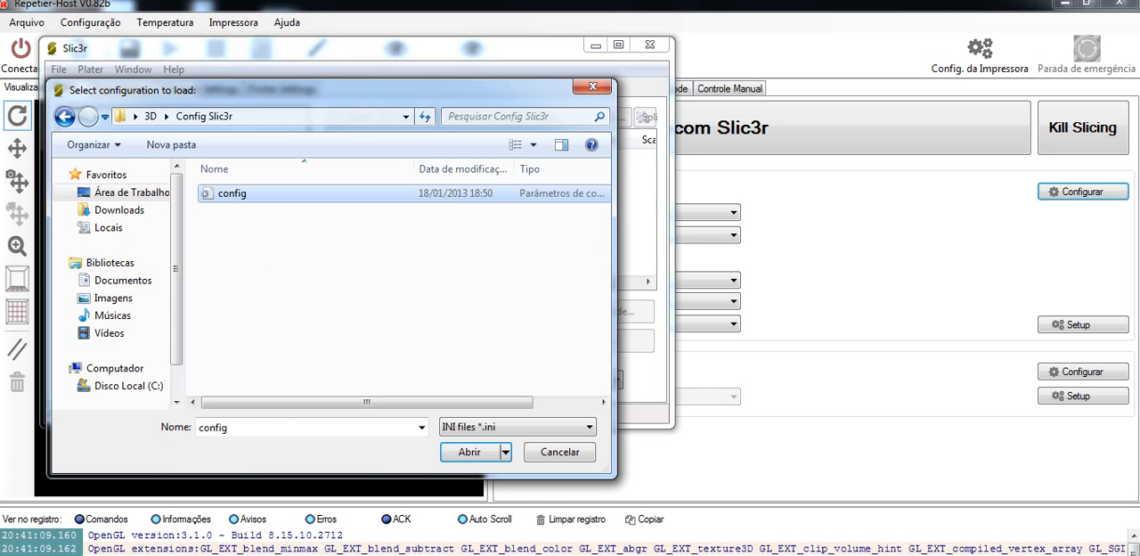
{"action": "left_click", "coordinate": [470, 452]}
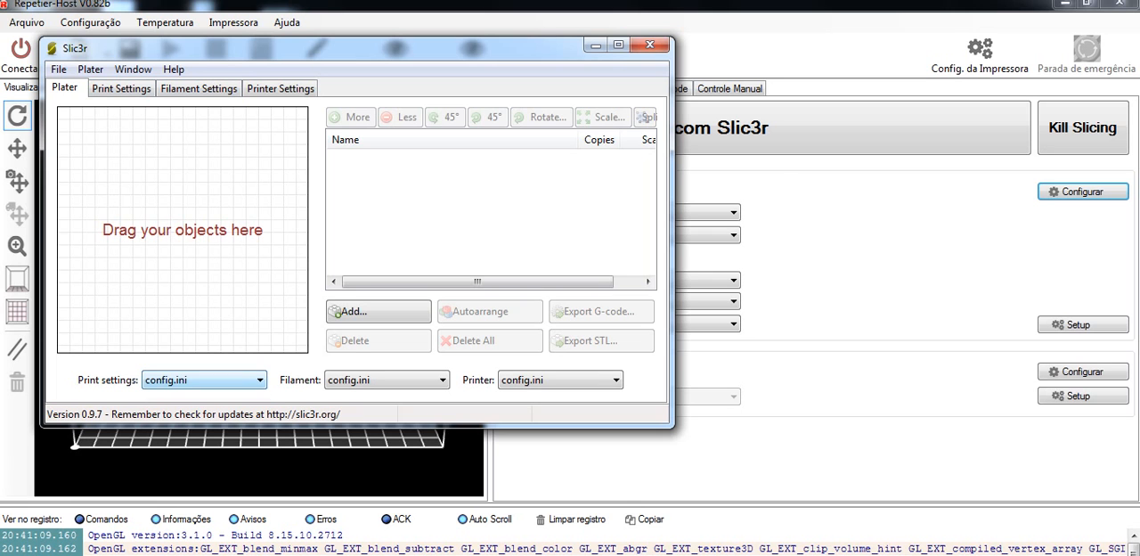
Step: Choose config.ini as the Slic3r print settings and close the Slic3r window
{"action": "left_click", "coordinate": [257, 381]}
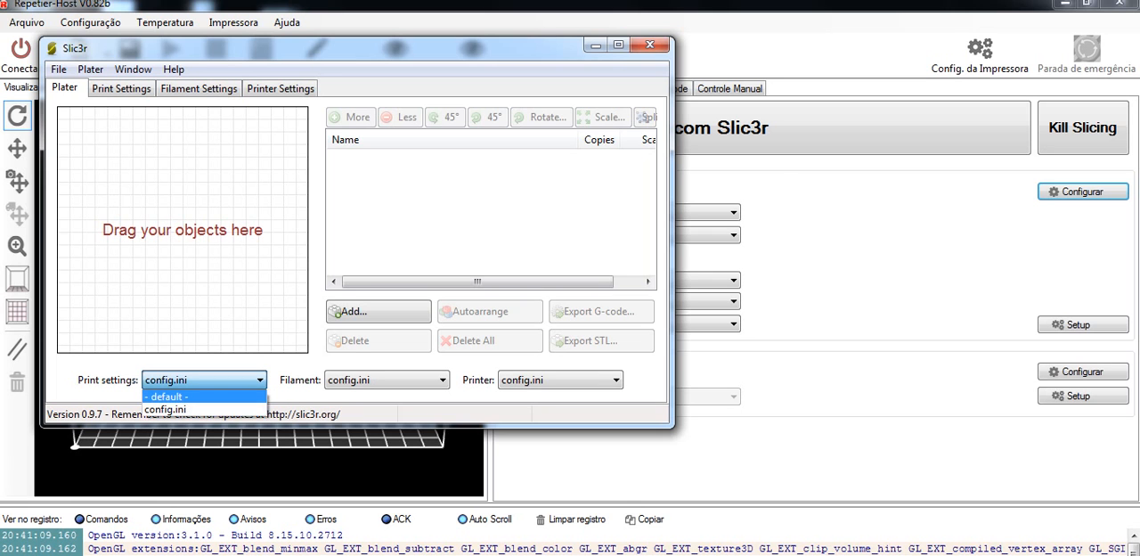
{"action": "left_click", "coordinate": [204, 410]}
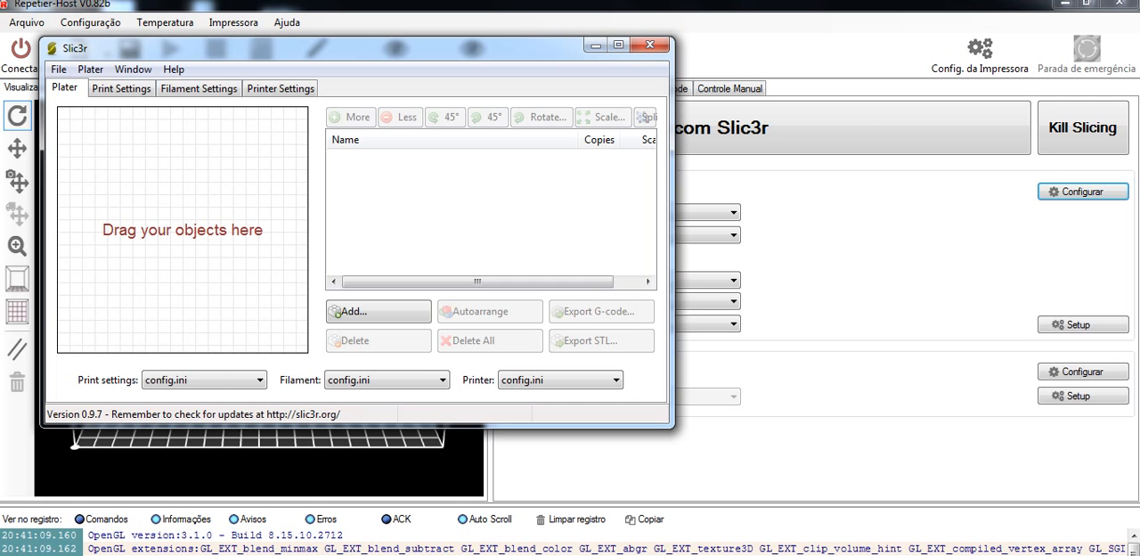
{"action": "left_click", "coordinate": [652, 44]}
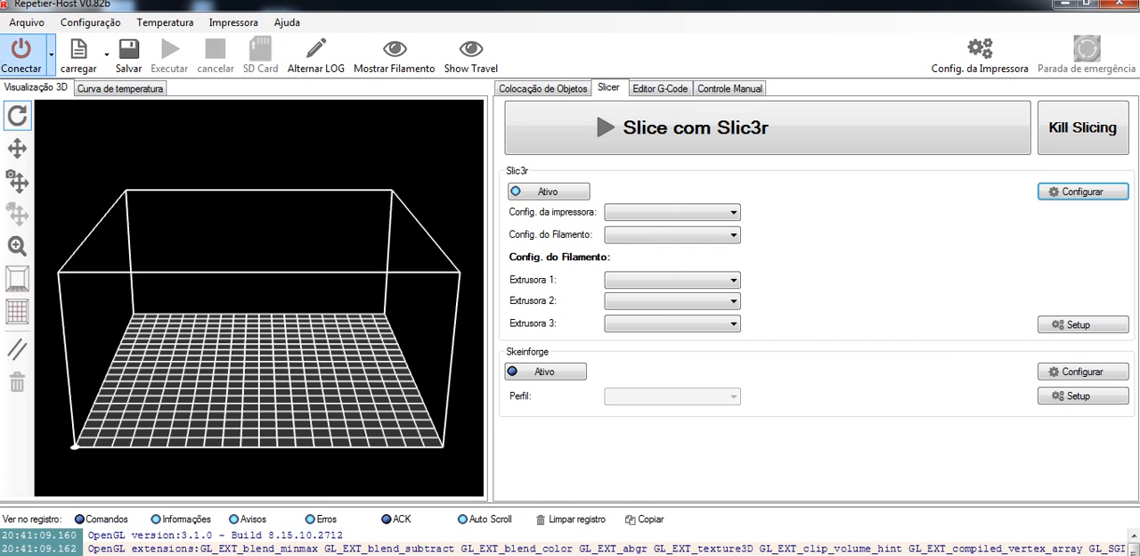
Step: Connect to the printer and switch on its power in the manual control
{"action": "left_click", "coordinate": [20, 55]}
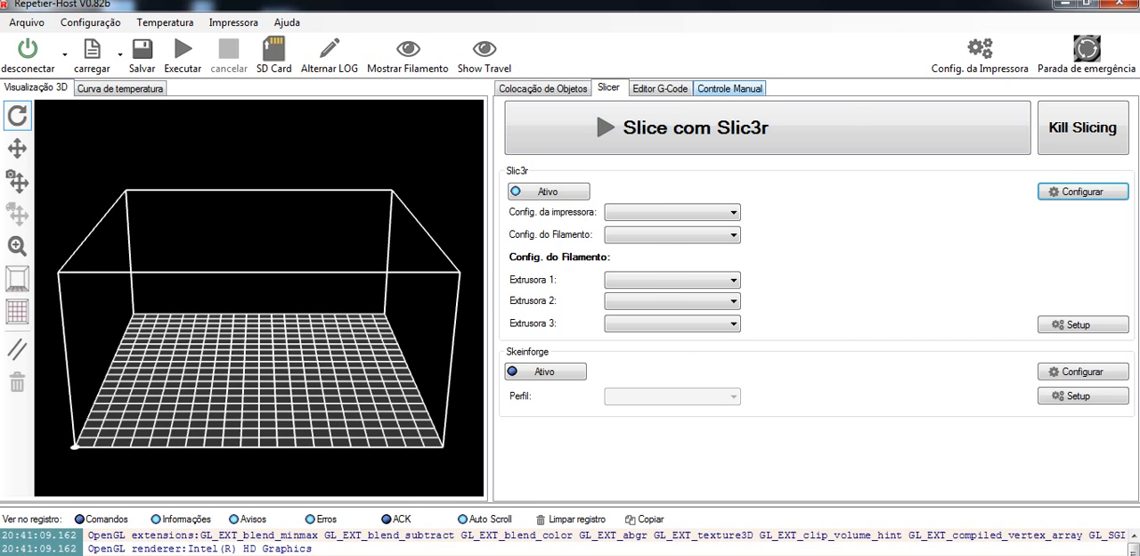
{"action": "left_click", "coordinate": [729, 88]}
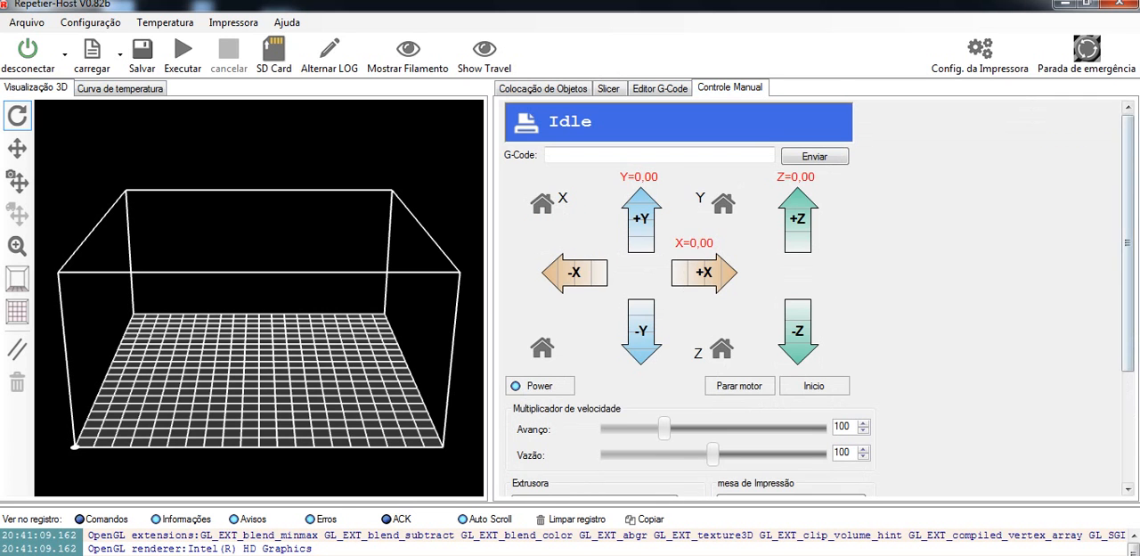
{"action": "scroll", "coordinate": [677, 294], "scroll_direction": "down", "scroll_amount": 1}
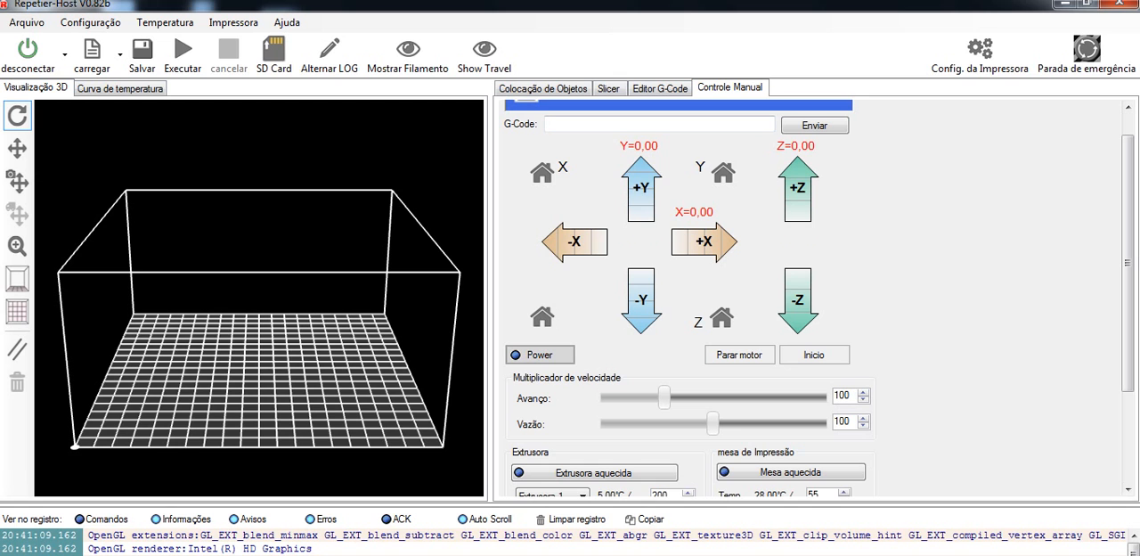
{"action": "left_click", "coordinate": [540, 354]}
{"action": "left_click_drag", "start_coordinate": [1128, 276], "coordinate": [1128, 263]}
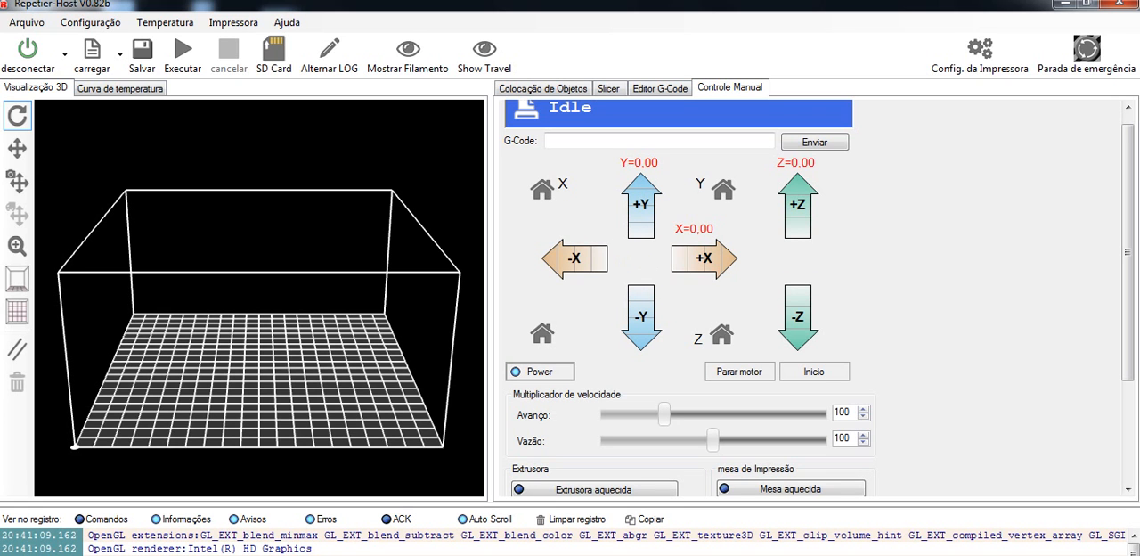
Step: Turn on heating for the print bed and Extrusora 1, setting the bed to 115 °C and the extruder to 215 °C
{"action": "scroll", "coordinate": [1128, 312], "scroll_direction": "down", "scroll_amount": 1}
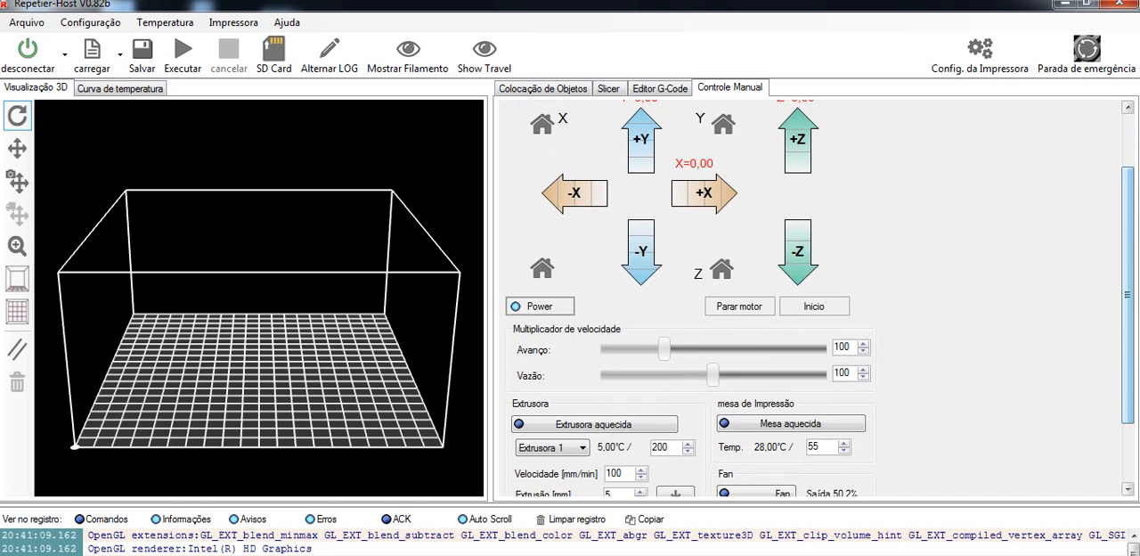
{"action": "scroll", "coordinate": [791, 346], "scroll_direction": "down", "scroll_amount": 1}
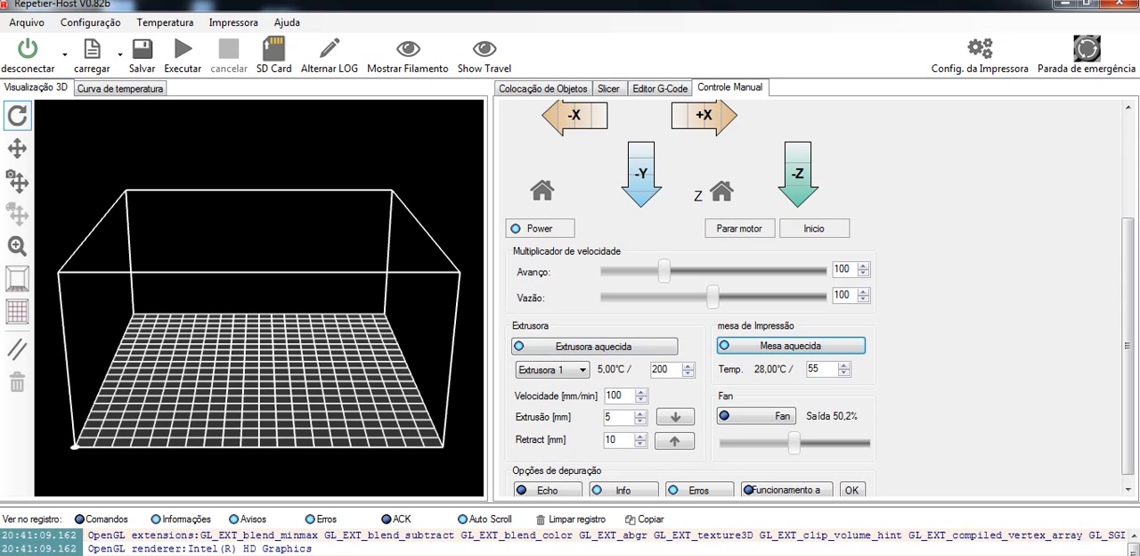
{"action": "double_click", "coordinate": [813, 369]}
{"action": "type", "text": "115"}
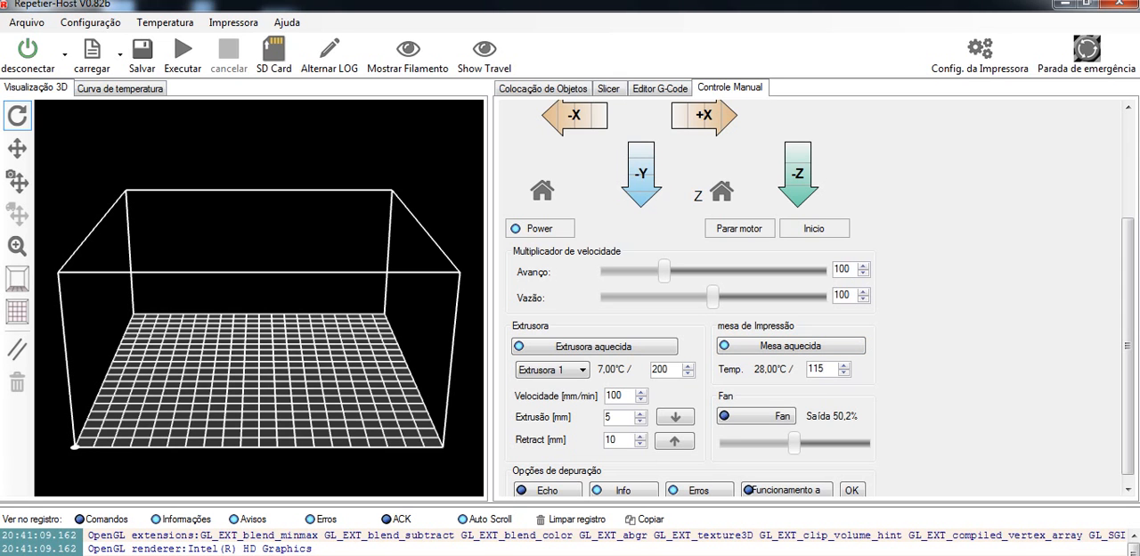
{"action": "double_click", "coordinate": [666, 369]}
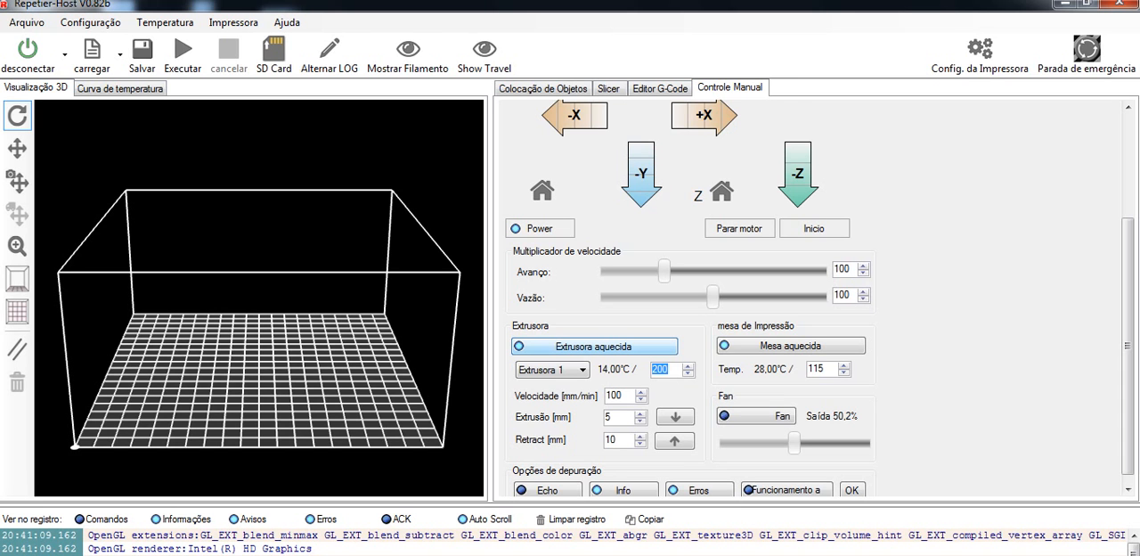
{"action": "type", "text": "215"}
Step: Test the fan by running it, lowering its output to 35,7%, and switching it off
{"action": "left_click", "coordinate": [756, 416]}
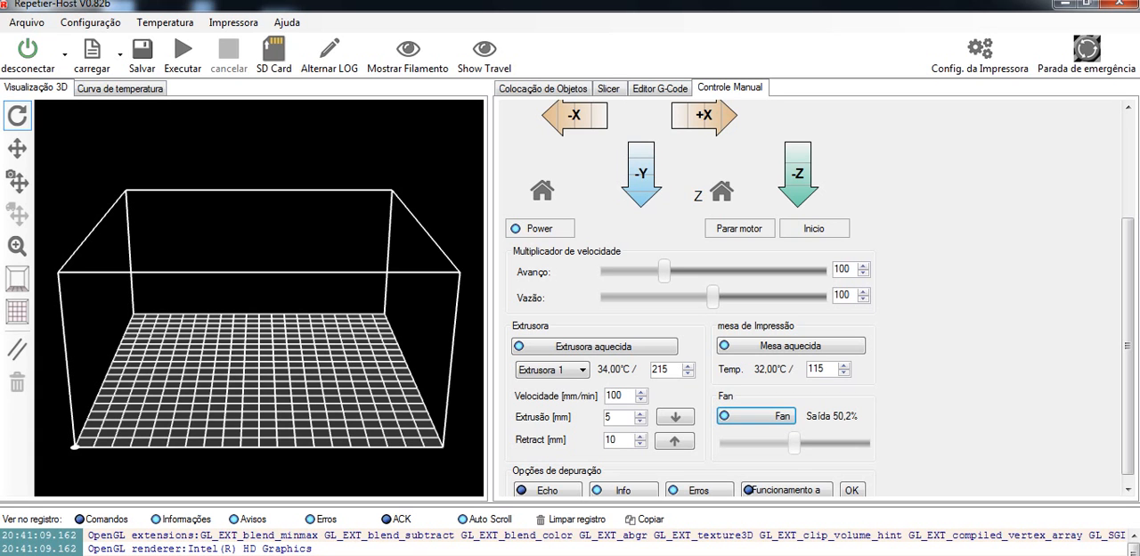
{"action": "mouse_move", "coordinate": [794, 443]}
{"action": "left_mouse_down"}
{"action": "mouse_move", "coordinate": [744, 443]}
{"action": "mouse_move", "coordinate": [810, 443]}
{"action": "mouse_move", "coordinate": [741, 443]}
{"action": "mouse_move", "coordinate": [848, 443]}
{"action": "mouse_move", "coordinate": [733, 443]}
{"action": "mouse_move", "coordinate": [859, 443]}
{"action": "mouse_move", "coordinate": [731, 442]}
{"action": "mouse_move", "coordinate": [773, 443]}
{"action": "left_mouse_up"}
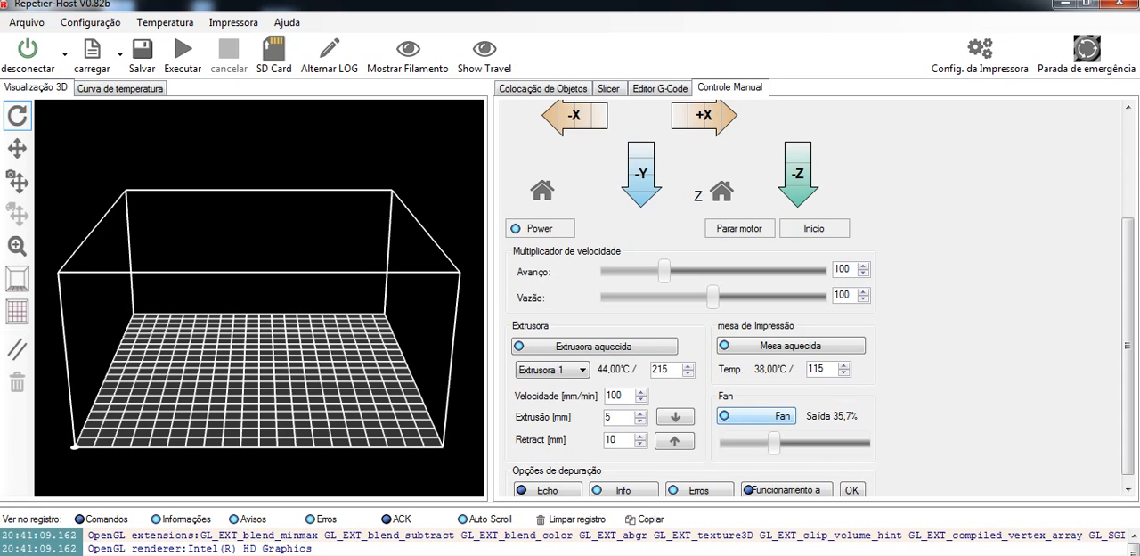
{"action": "left_click", "coordinate": [757, 416]}
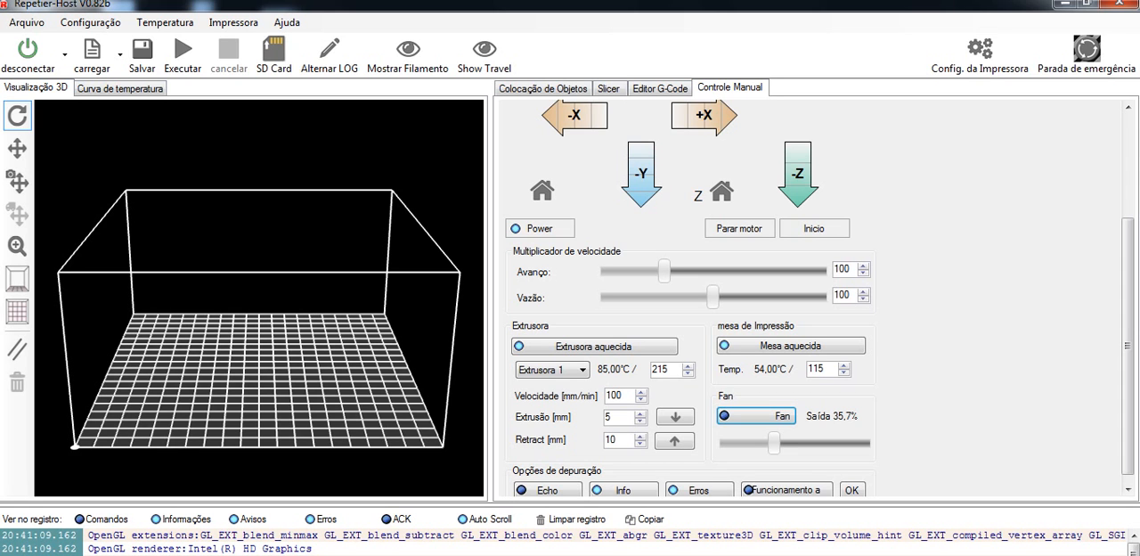
{"action": "mouse_move", "coordinate": [279, 555]}
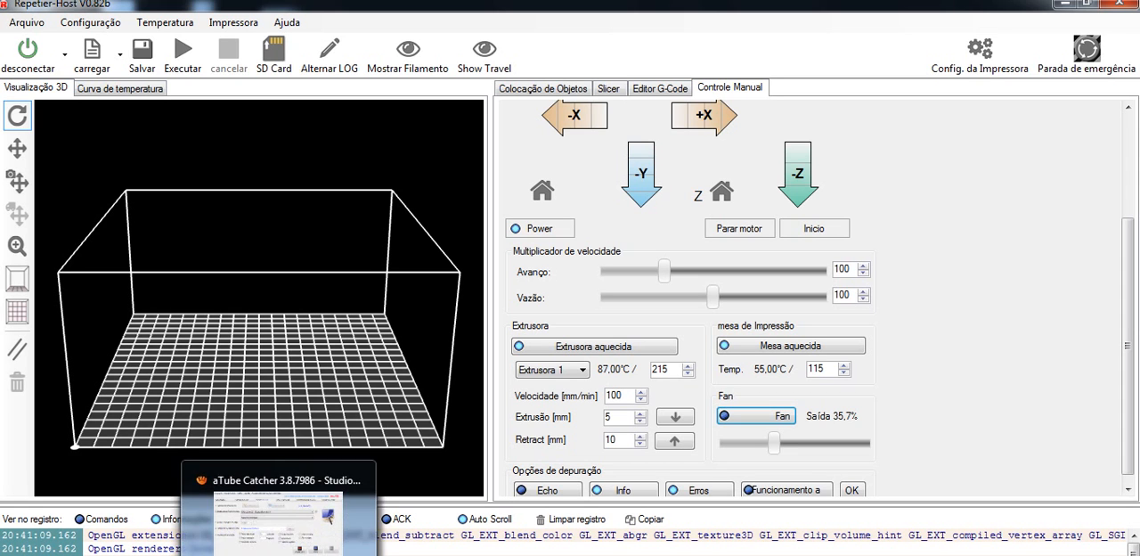
{"action": "left_click", "coordinate": [279, 517]}
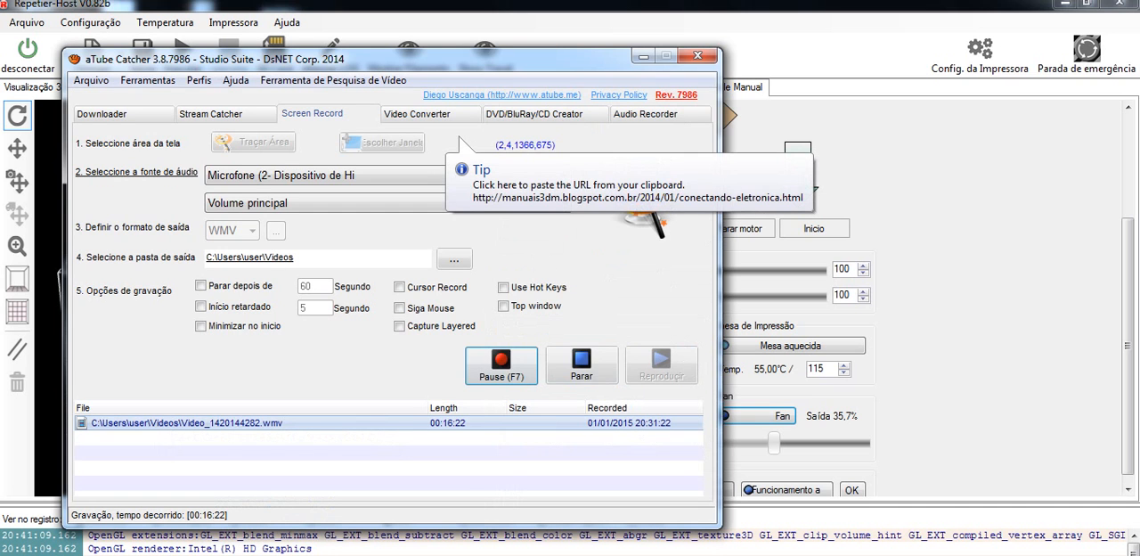